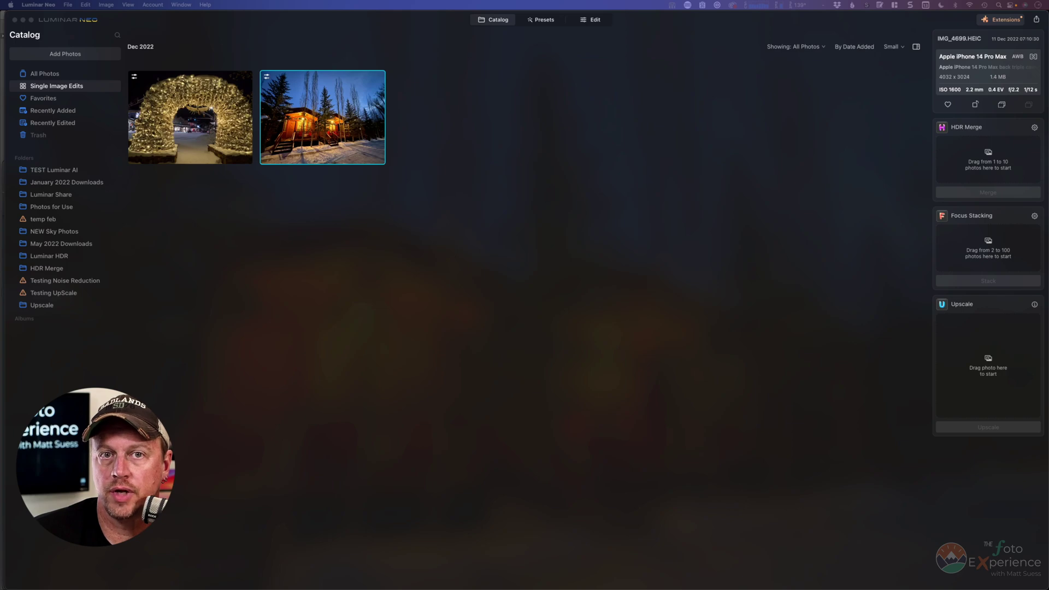
Open the snowy cabin photo in the Edit view.
{"action": "left_click", "coordinate": [582, 20]}
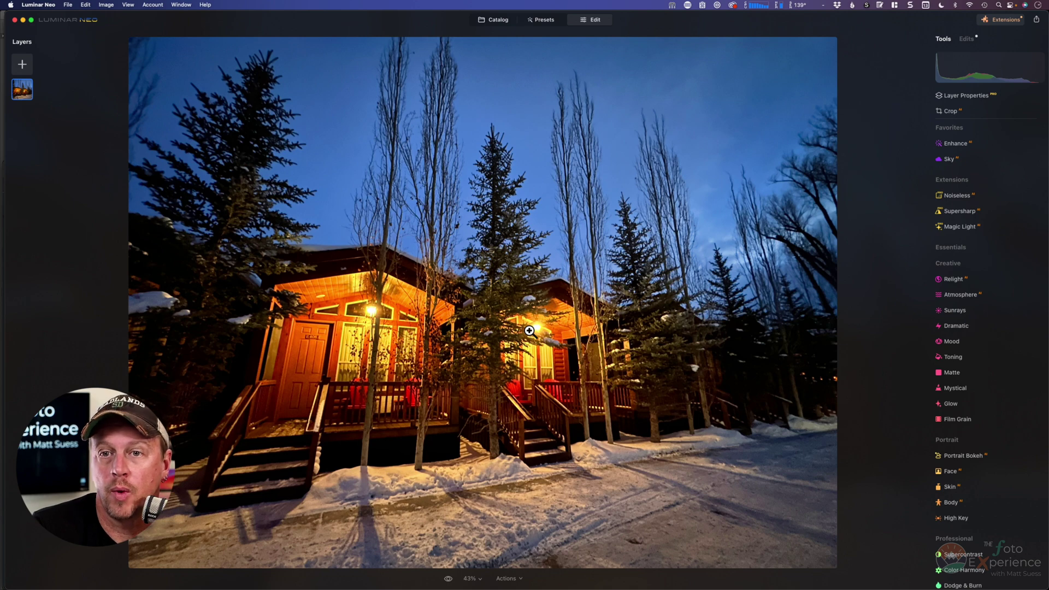
Expand the Magic Light extension to reveal its sliders, starting at Intensity 0.
{"action": "left_click", "coordinate": [962, 227]}
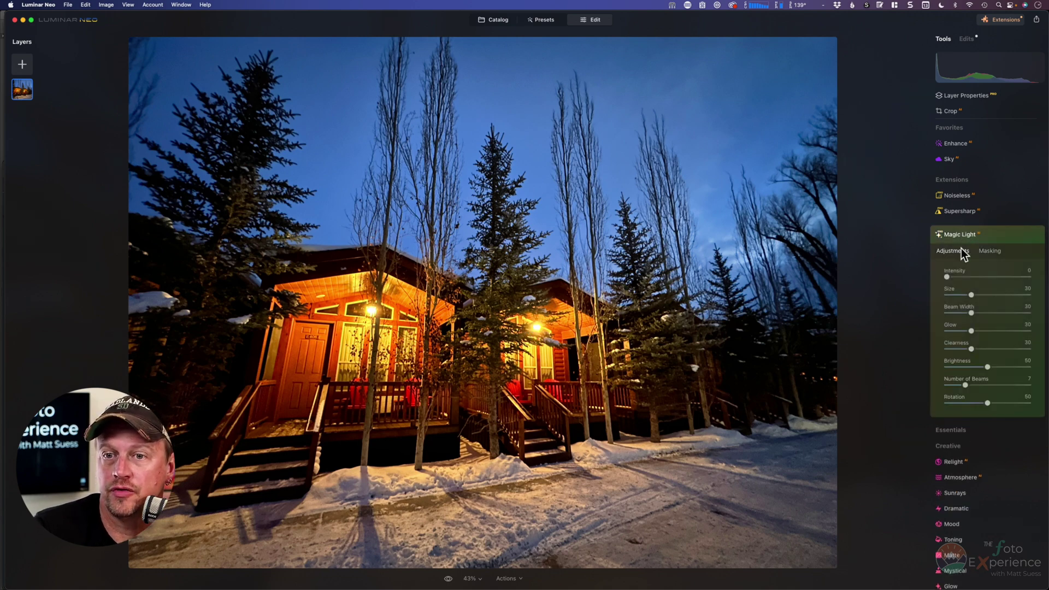
Put Magic Light starbursts on the cabin porch lights at Intensity 78 and Size 79.
{"action": "left_click", "coordinate": [986, 277]}
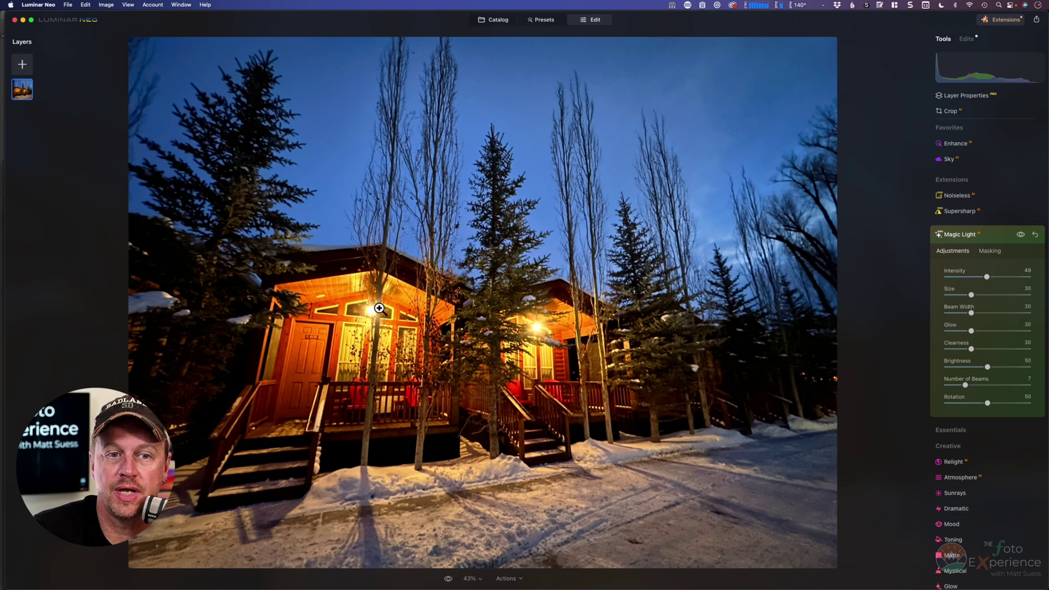
{"action": "left_click_drag", "start_coordinate": [1014, 277], "coordinate": [1012, 277]}
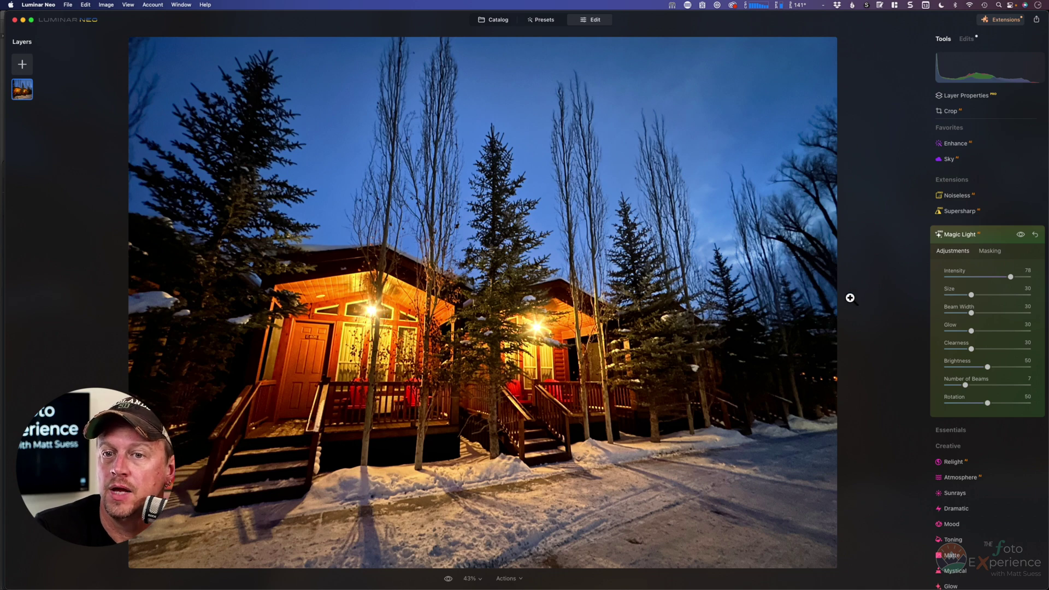
{"action": "left_click_drag", "start_coordinate": [1002, 296], "coordinate": [1005, 403]}
Reduce the cabin starbursts to 11 beams.
{"action": "left_click", "coordinate": [989, 403]}
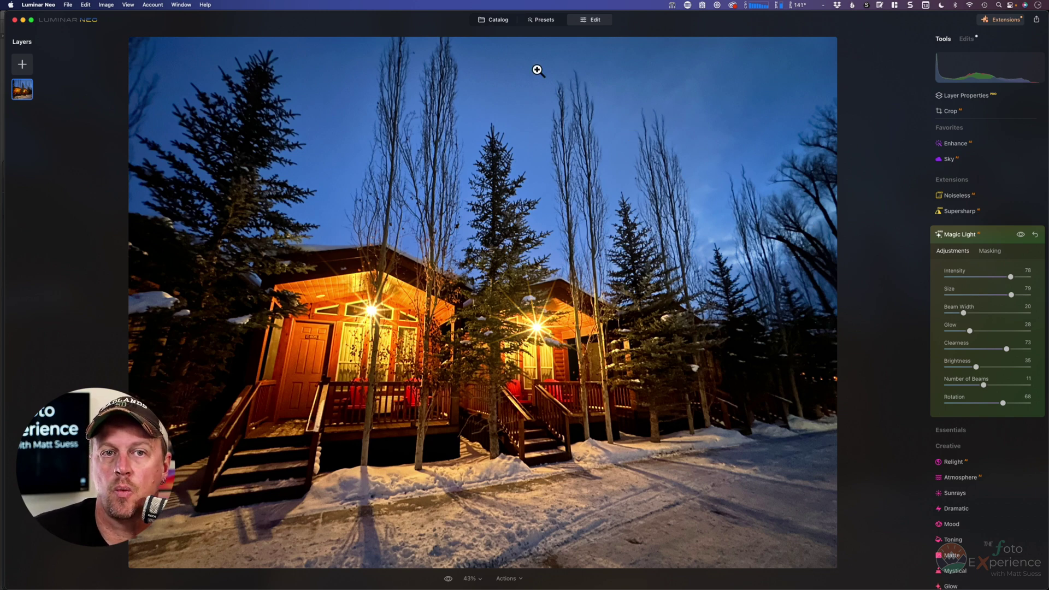
Go back to the Catalog's photo list.
{"action": "left_click", "coordinate": [486, 19]}
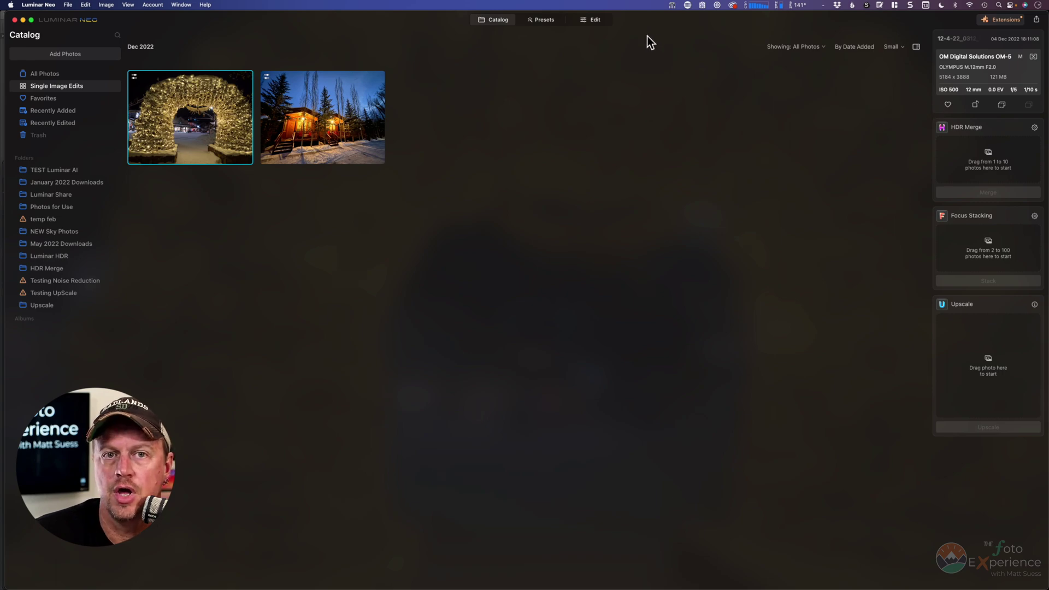
Open the antler arch photo, check the arch edge at 100%, and expand Magic Light.
{"action": "left_click", "coordinate": [599, 24]}
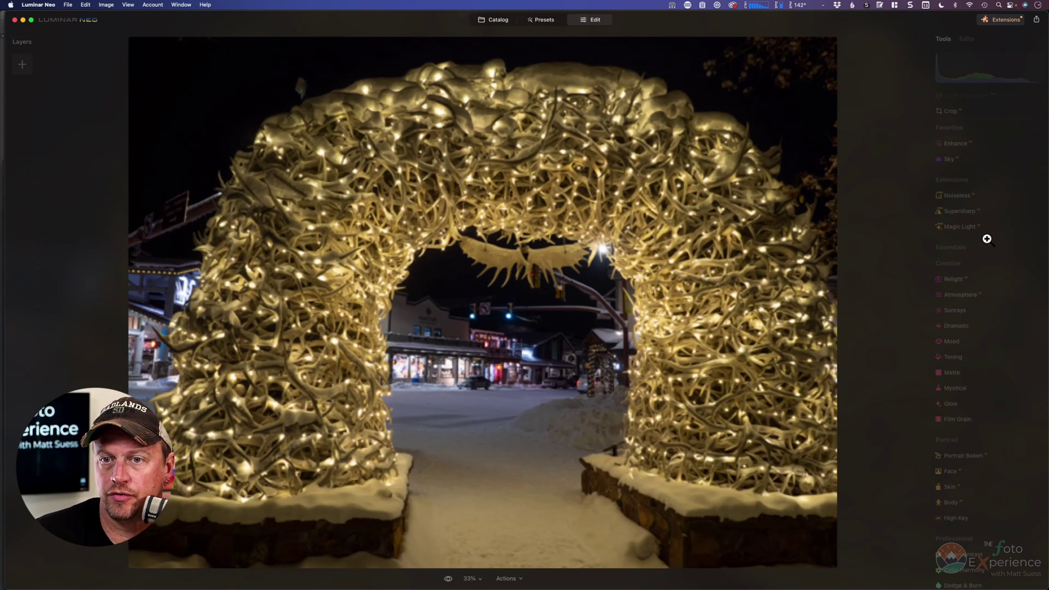
{"action": "left_click", "coordinate": [393, 257]}
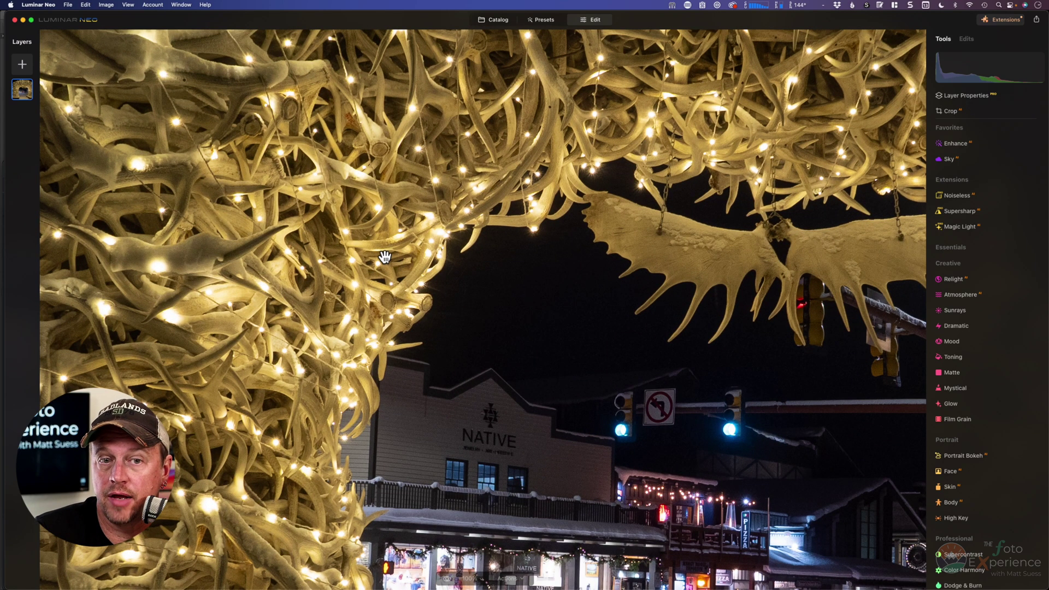
{"action": "left_click", "coordinate": [386, 257]}
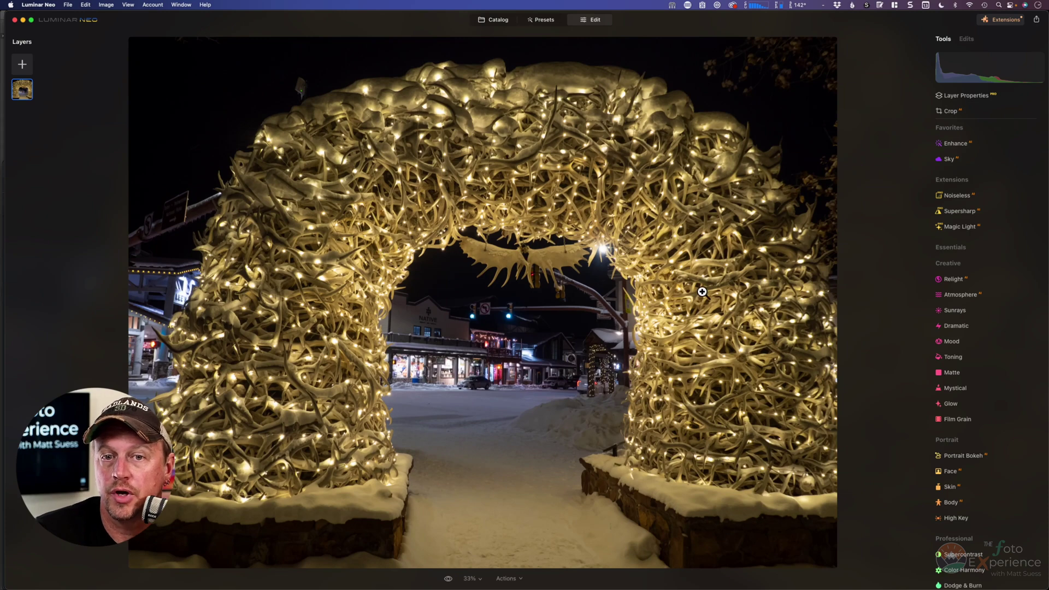
{"action": "left_click", "coordinate": [971, 227]}
Set Magic Light to Intensity 60, Size 18, Beam Width 34, Clearness 68, inspecting the arch up close.
{"action": "left_click", "coordinate": [996, 277]}
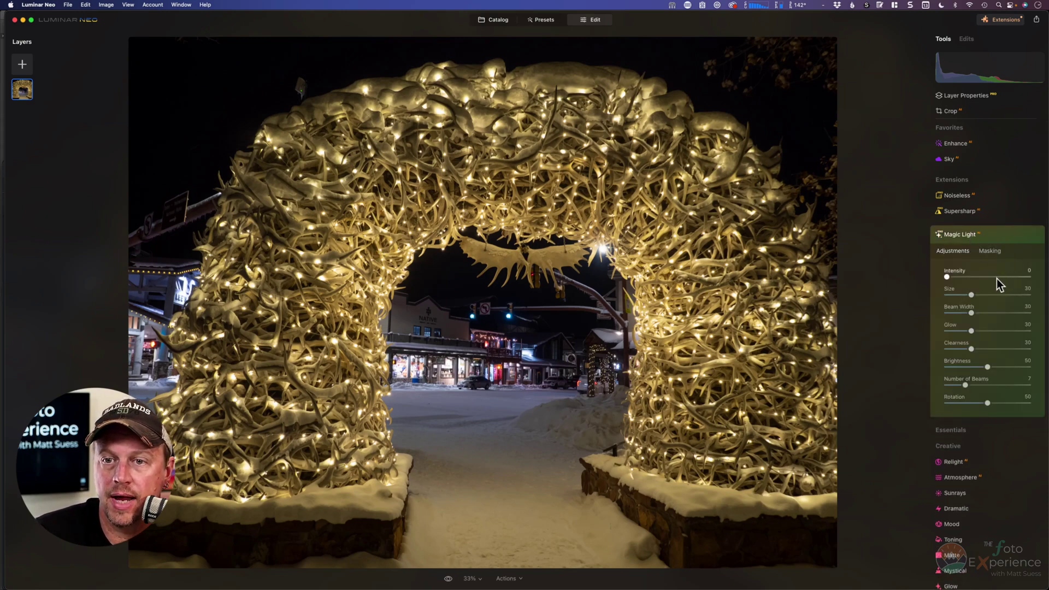
{"action": "left_click", "coordinate": [282, 373]}
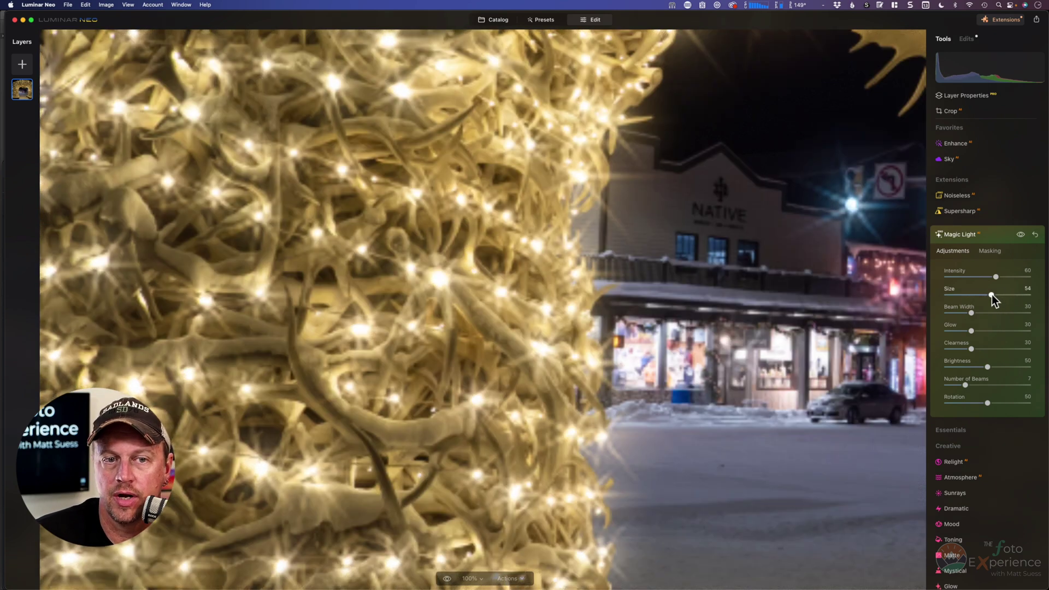
{"action": "left_click_drag", "start_coordinate": [991, 295], "coordinate": [970, 296]}
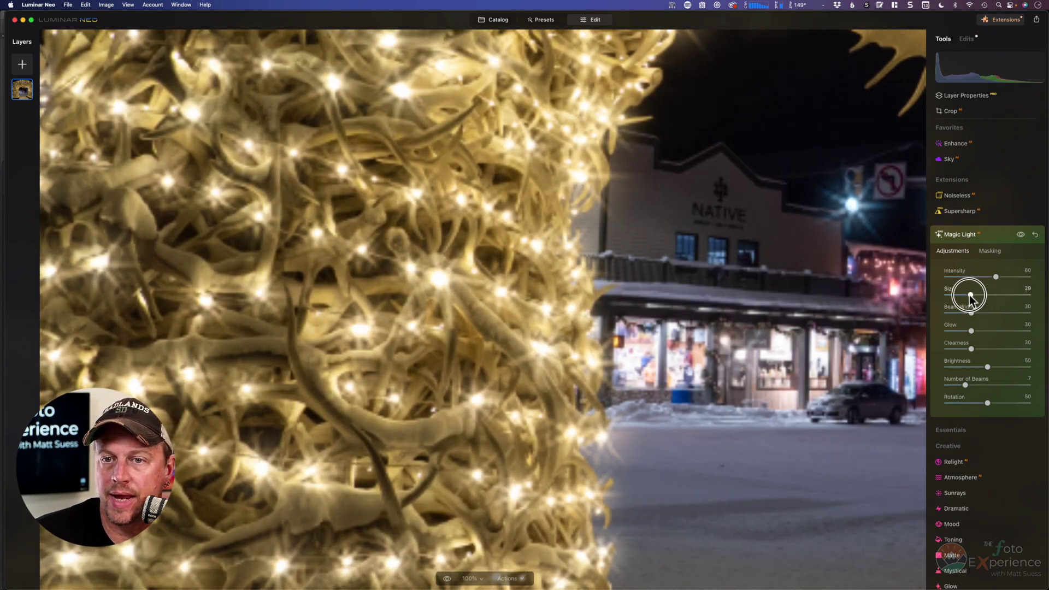
{"action": "left_click", "coordinate": [991, 313]}
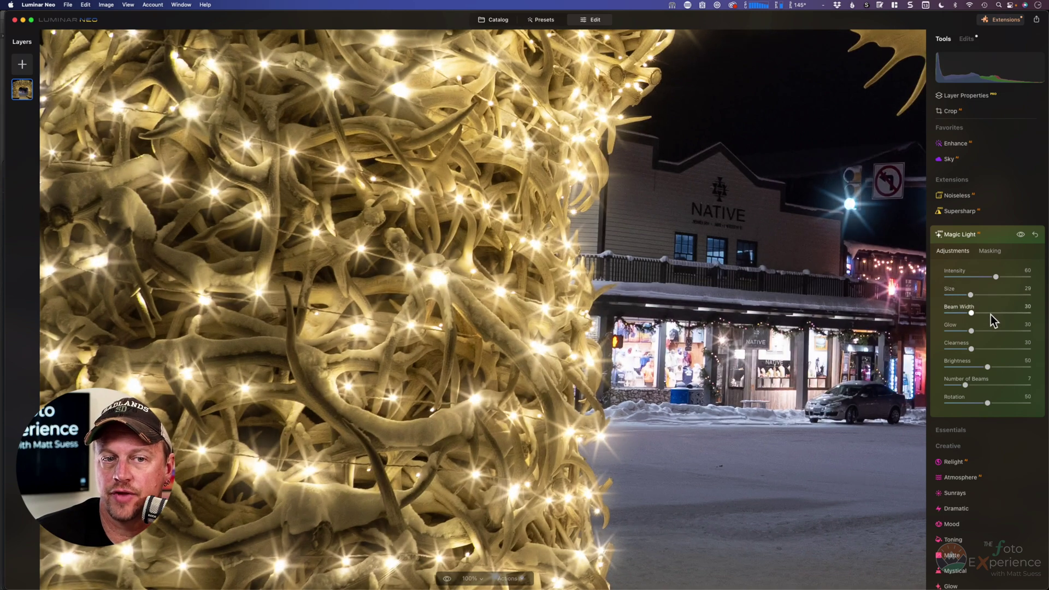
{"action": "left_click_drag", "start_coordinate": [974, 315], "coordinate": [976, 316]}
{"action": "left_click", "coordinate": [1004, 349]}
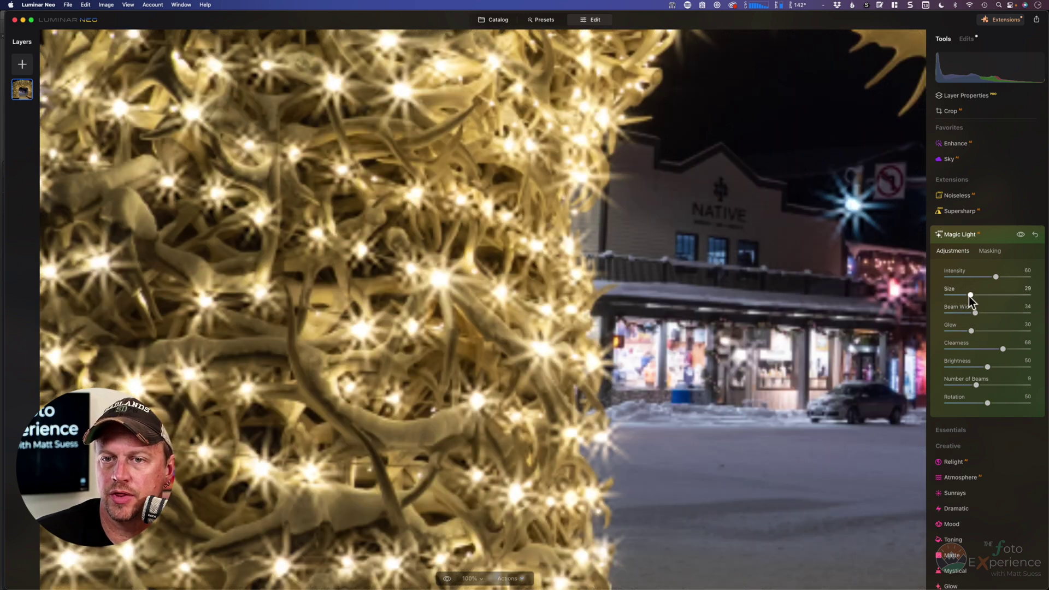
{"action": "left_click_drag", "start_coordinate": [971, 295], "coordinate": [962, 295]}
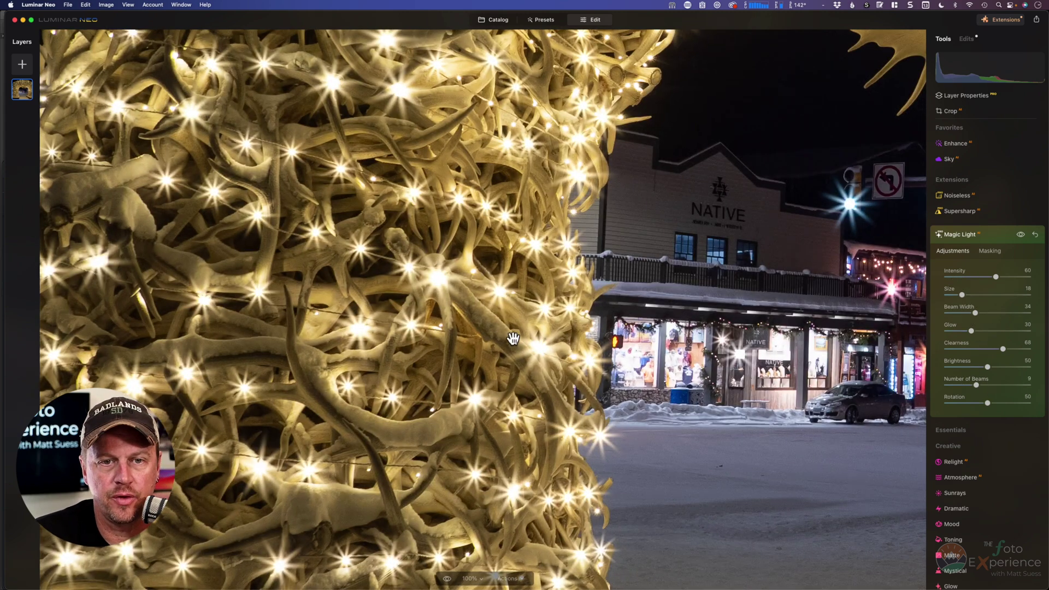
{"action": "left_click", "coordinate": [512, 339]}
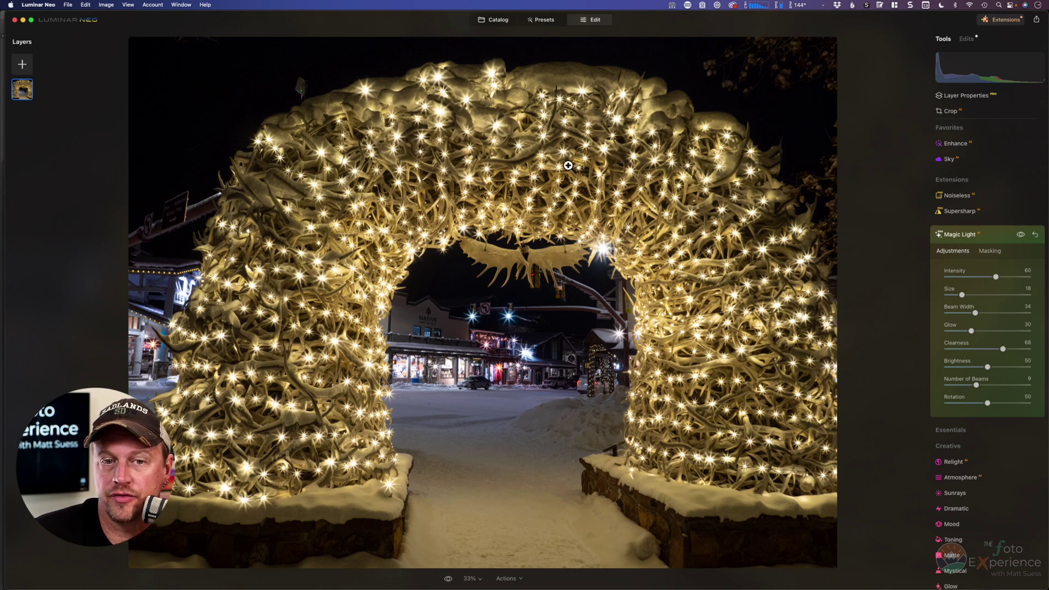
{"action": "left_click", "coordinate": [500, 345]}
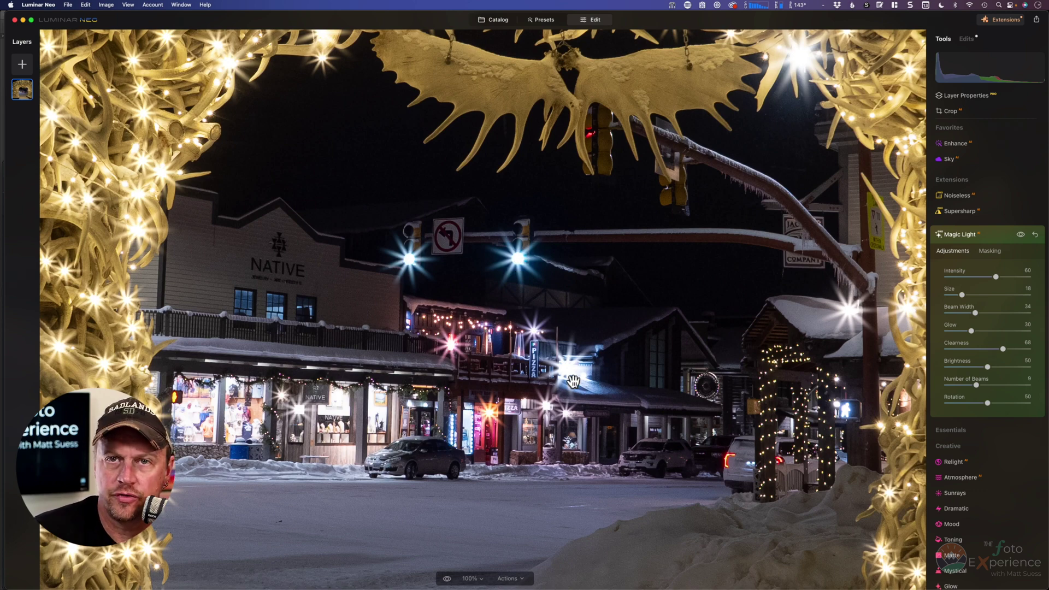
Brush-erase the starbursts from the storefront lights near the Pizza sign and the balcony.
{"action": "left_click", "coordinate": [991, 251]}
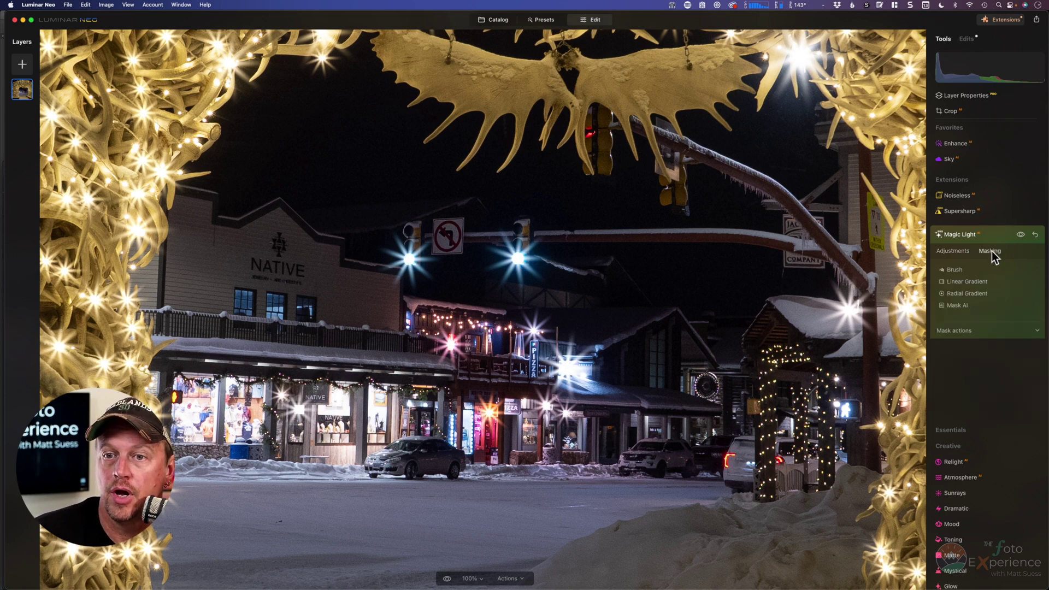
{"action": "left_click", "coordinate": [953, 268]}
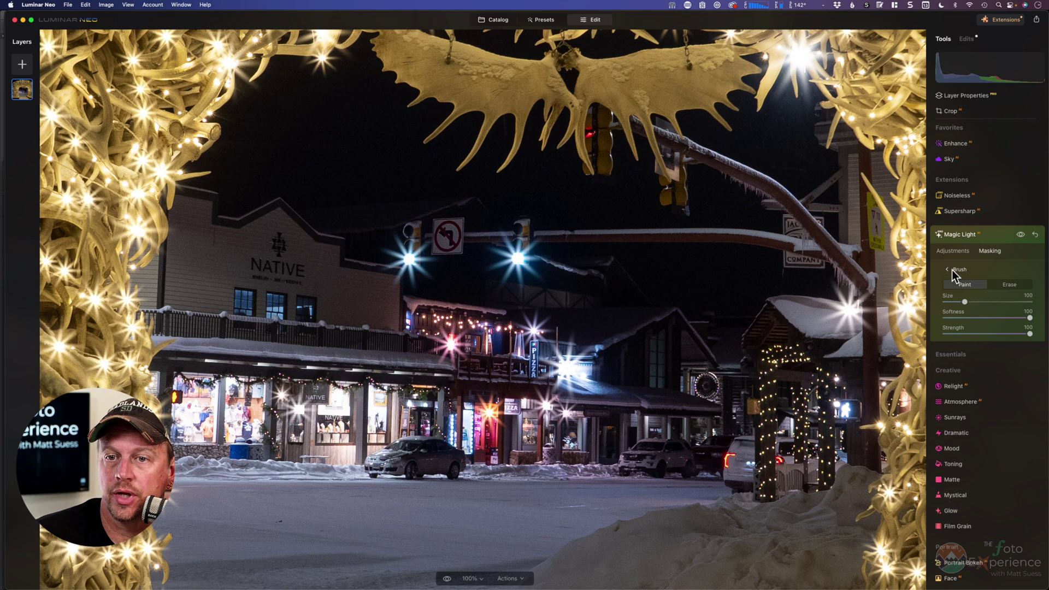
{"action": "left_click", "coordinate": [1010, 285]}
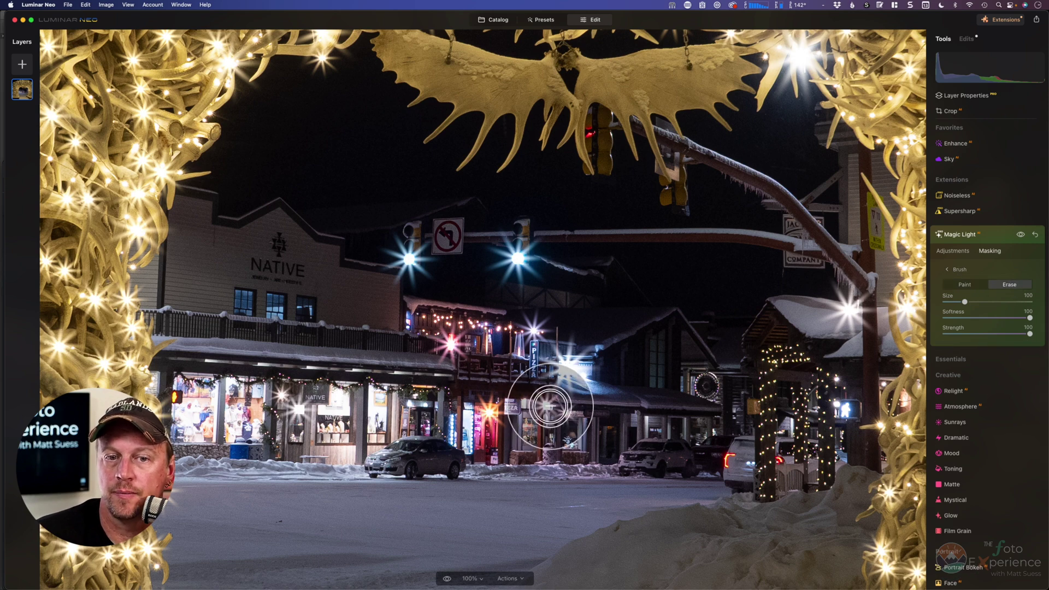
{"action": "mouse_move", "coordinate": [562, 403]}
{"action": "left_mouse_down"}
{"action": "mouse_move", "coordinate": [561, 381]}
{"action": "mouse_move", "coordinate": [585, 368]}
{"action": "mouse_move", "coordinate": [552, 367]}
{"action": "mouse_move", "coordinate": [599, 360]}
{"action": "mouse_move", "coordinate": [589, 380]}
{"action": "mouse_move", "coordinate": [601, 398]}
{"action": "left_mouse_up"}
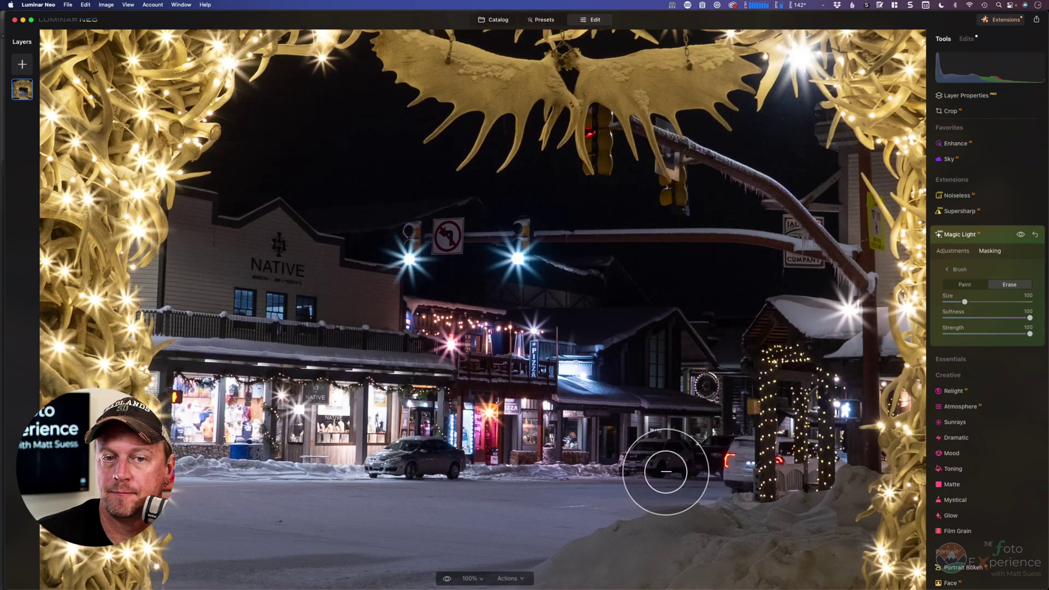
{"action": "mouse_move", "coordinate": [530, 360]}
{"action": "left_mouse_down"}
{"action": "mouse_move", "coordinate": [525, 332]}
{"action": "mouse_move", "coordinate": [542, 329]}
{"action": "mouse_move", "coordinate": [464, 341]}
{"action": "mouse_move", "coordinate": [437, 334]}
{"action": "mouse_move", "coordinate": [459, 331]}
{"action": "mouse_move", "coordinate": [475, 350]}
{"action": "mouse_move", "coordinate": [483, 428]}
{"action": "left_mouse_up"}
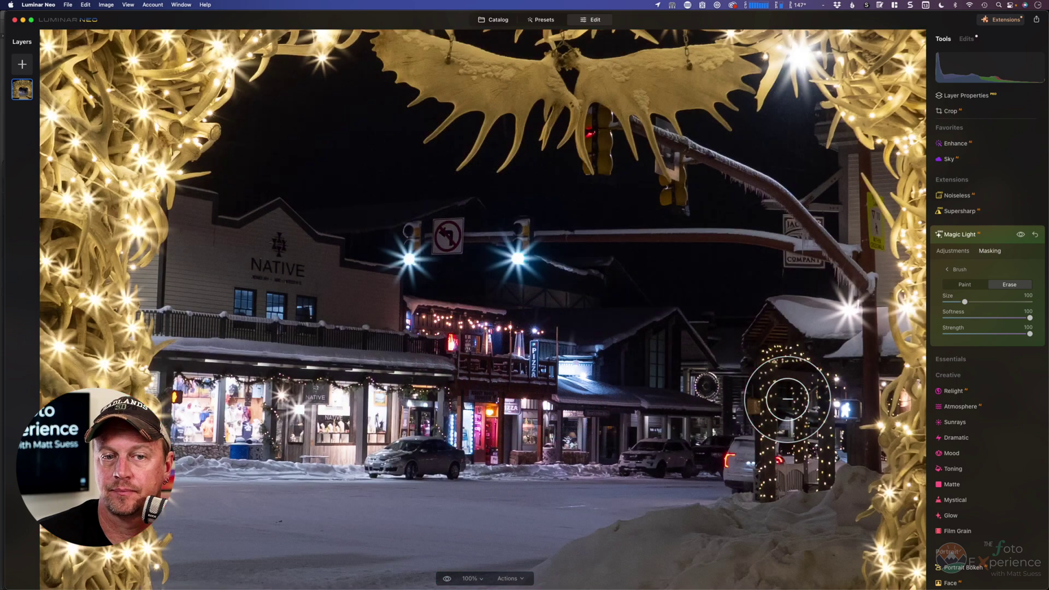
{"action": "left_click", "coordinate": [947, 252]}
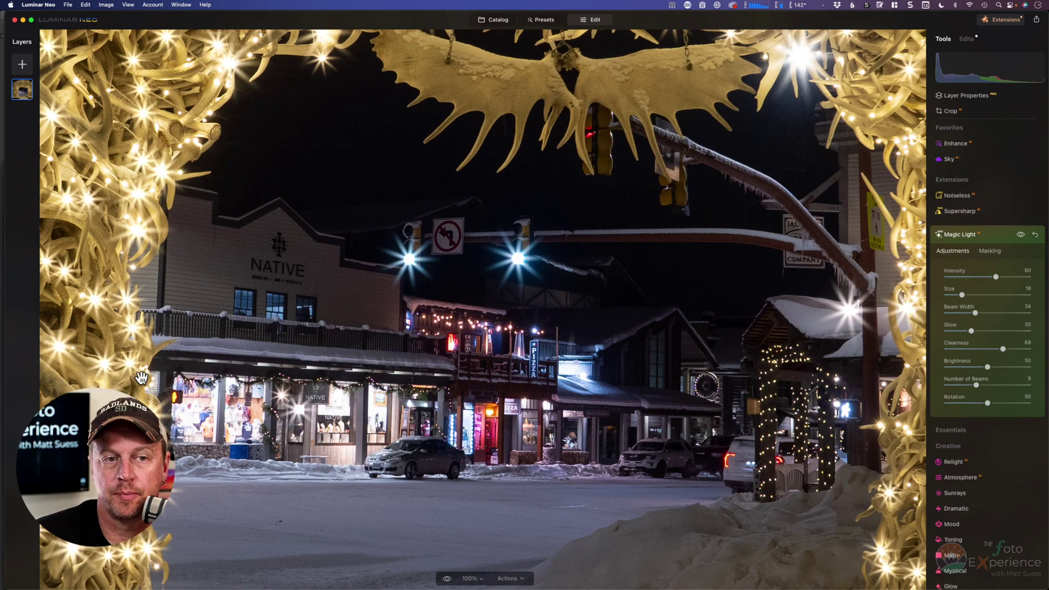
Remove the beam rays, lower glow to 13, and try brightness values before settling at 14.
{"action": "left_click_drag", "start_coordinate": [140, 379], "coordinate": [548, 190]}
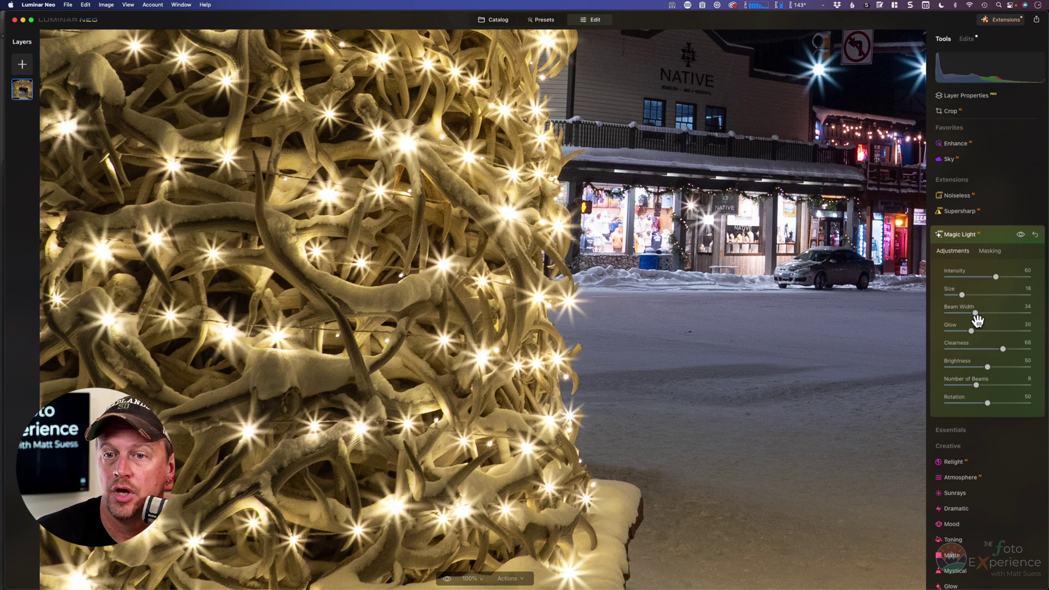
{"action": "left_click_drag", "start_coordinate": [976, 310], "coordinate": [911, 309]}
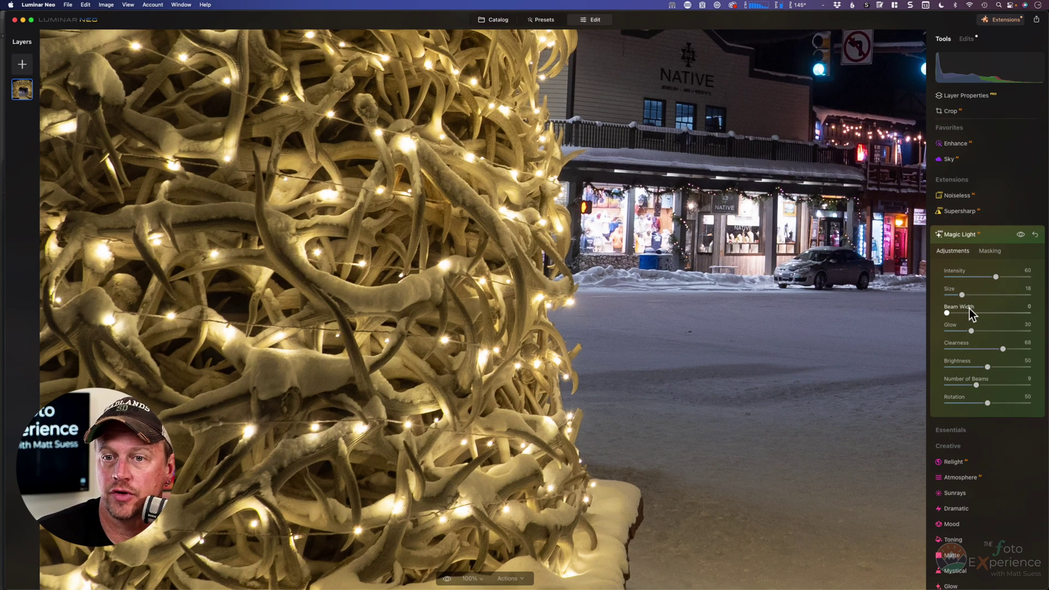
{"action": "mouse_move", "coordinate": [972, 332]}
{"action": "left_mouse_down"}
{"action": "mouse_move", "coordinate": [1033, 331]}
{"action": "mouse_move", "coordinate": [960, 333]}
{"action": "left_mouse_up"}
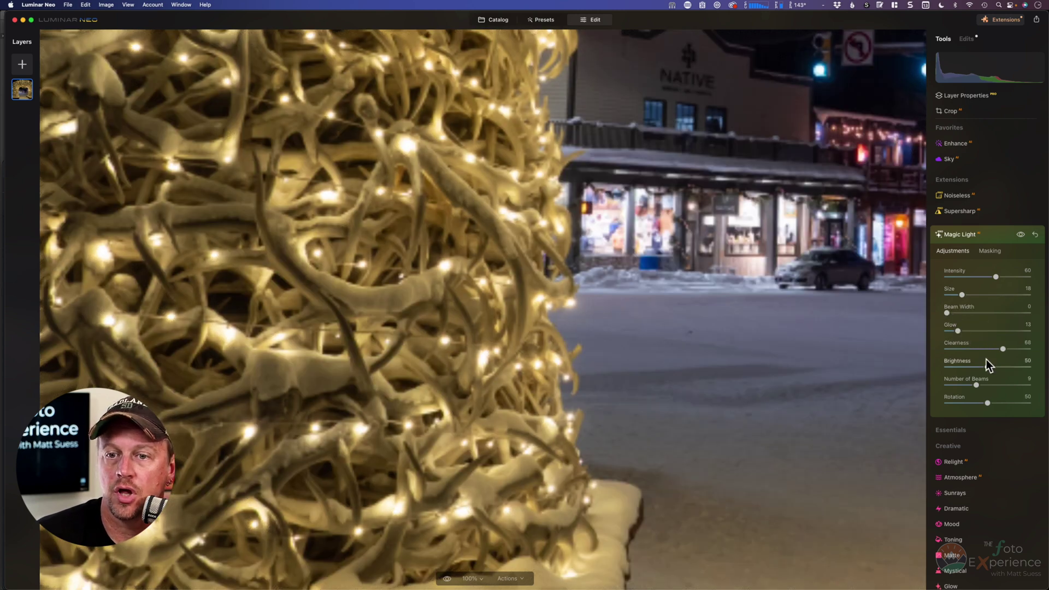
{"action": "left_click_drag", "start_coordinate": [987, 369], "coordinate": [1037, 373]}
{"action": "left_click", "coordinate": [957, 369]}
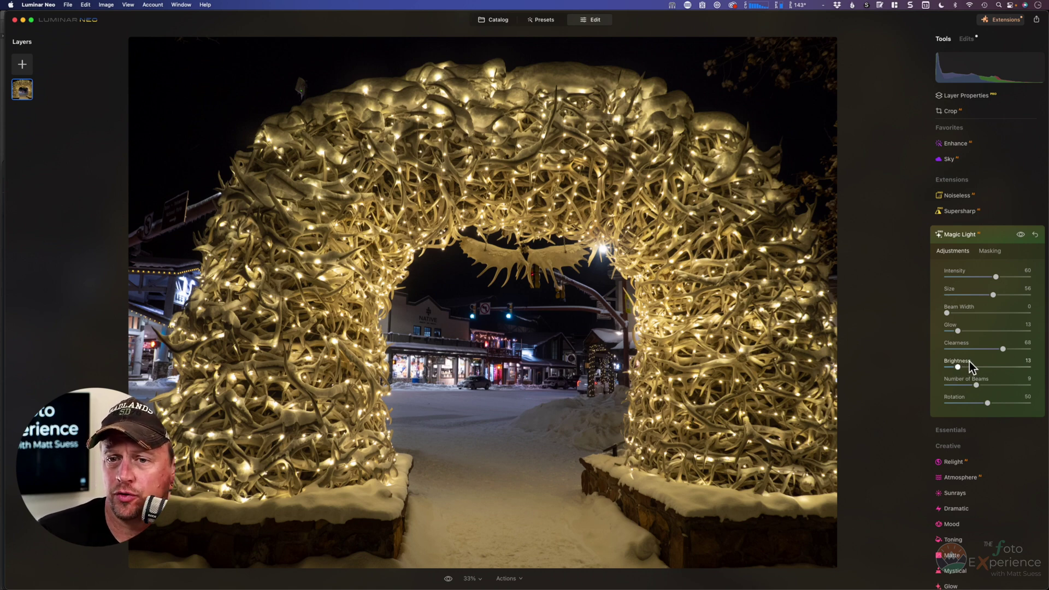
{"action": "left_click_drag", "start_coordinate": [957, 366], "coordinate": [1002, 366]}
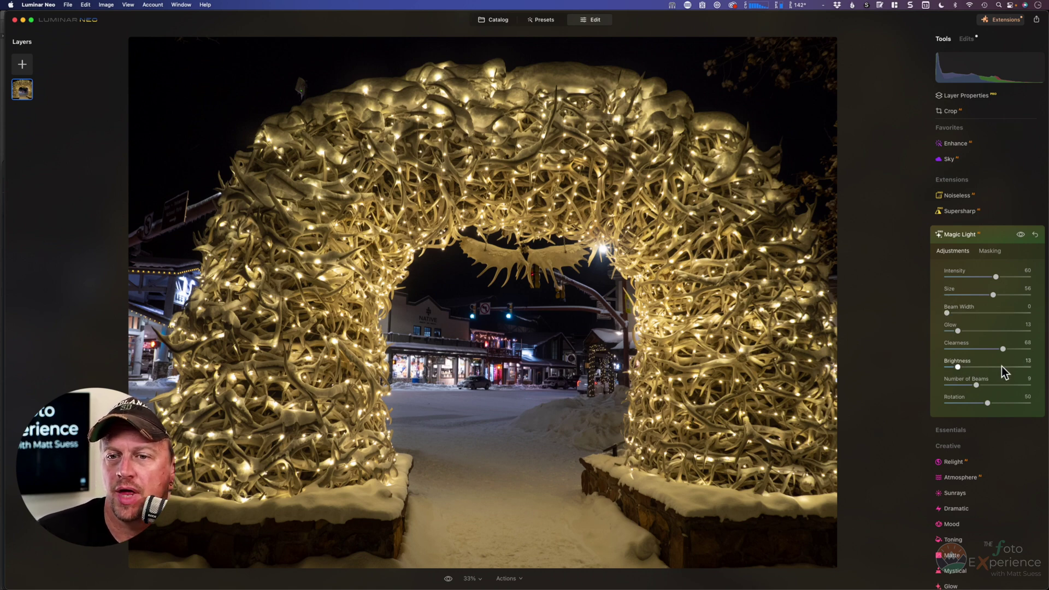
{"action": "left_click", "coordinate": [958, 366]}
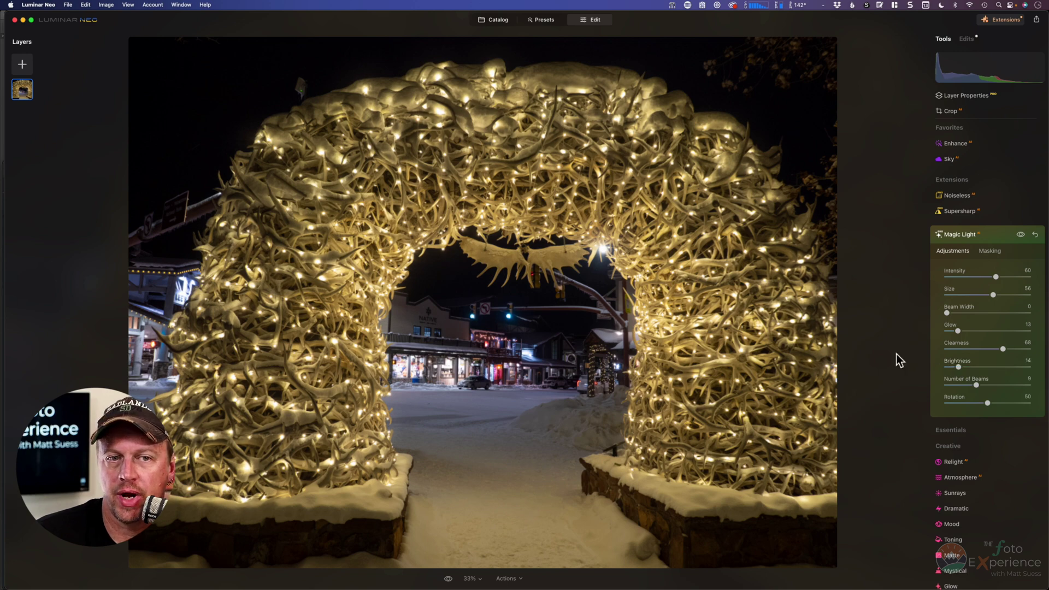
Try light sizes between 16 and 79, settling on size 27, viewed at 100%.
{"action": "left_click", "coordinate": [961, 295]}
{"action": "left_click_drag", "start_coordinate": [961, 295], "coordinate": [1012, 295]}
{"action": "left_click", "coordinate": [958, 296]}
{"action": "left_click", "coordinate": [1013, 294]}
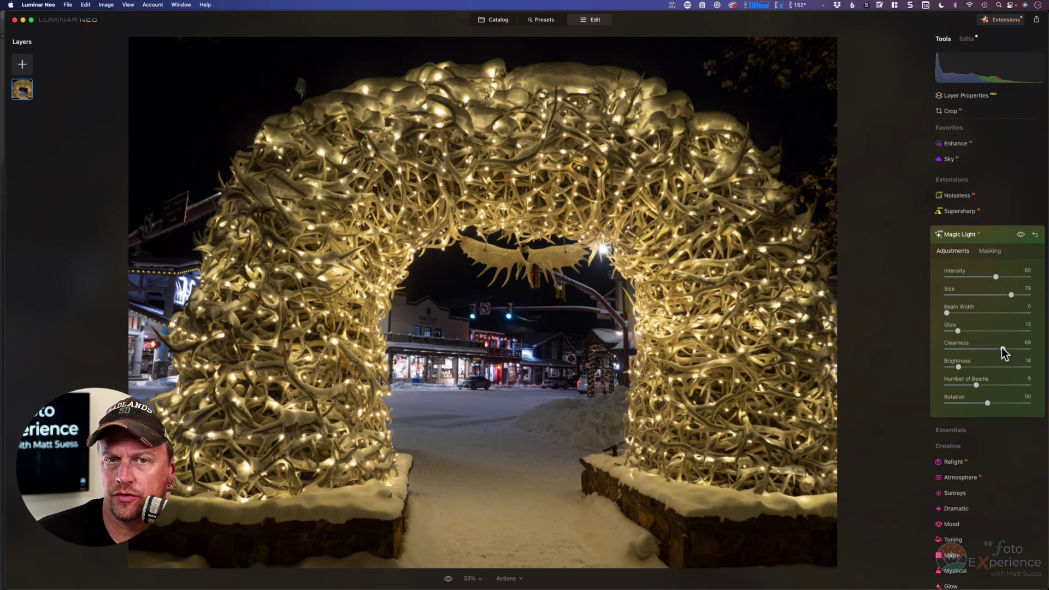
{"action": "left_click", "coordinate": [1007, 367]}
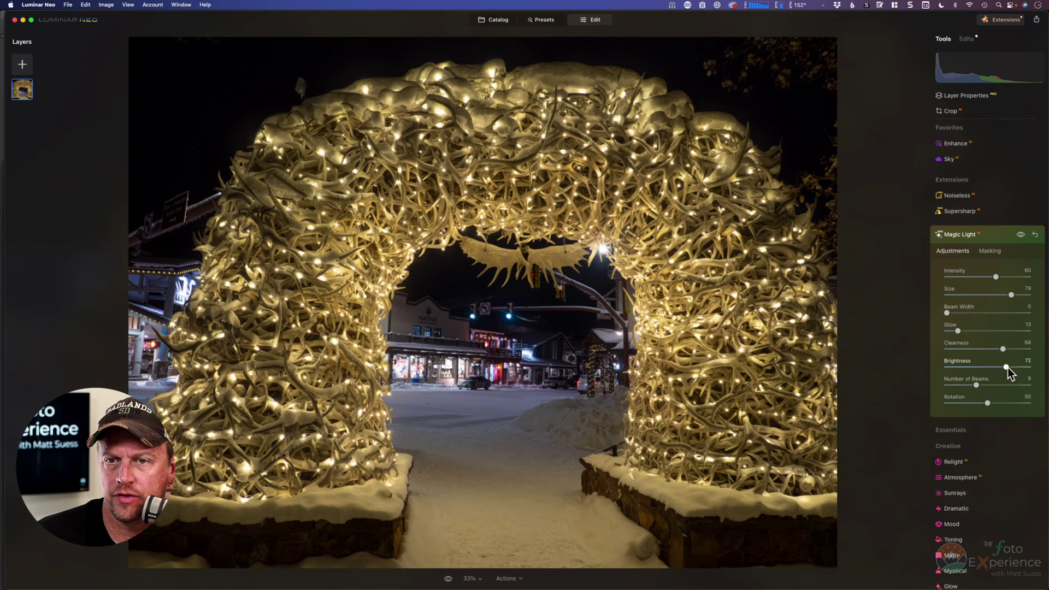
{"action": "left_click", "coordinate": [969, 295]}
{"action": "left_click", "coordinate": [277, 375]}
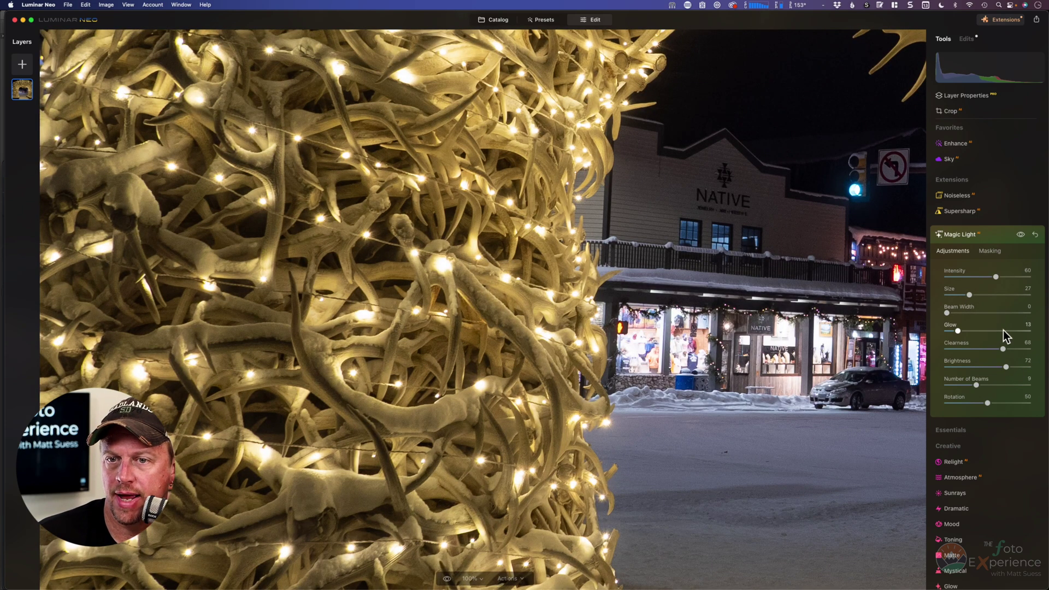
Set brightness to 84 and glow to 15, and bring the star-shaped beams back.
{"action": "left_click_drag", "start_coordinate": [1002, 331], "coordinate": [1012, 331]}
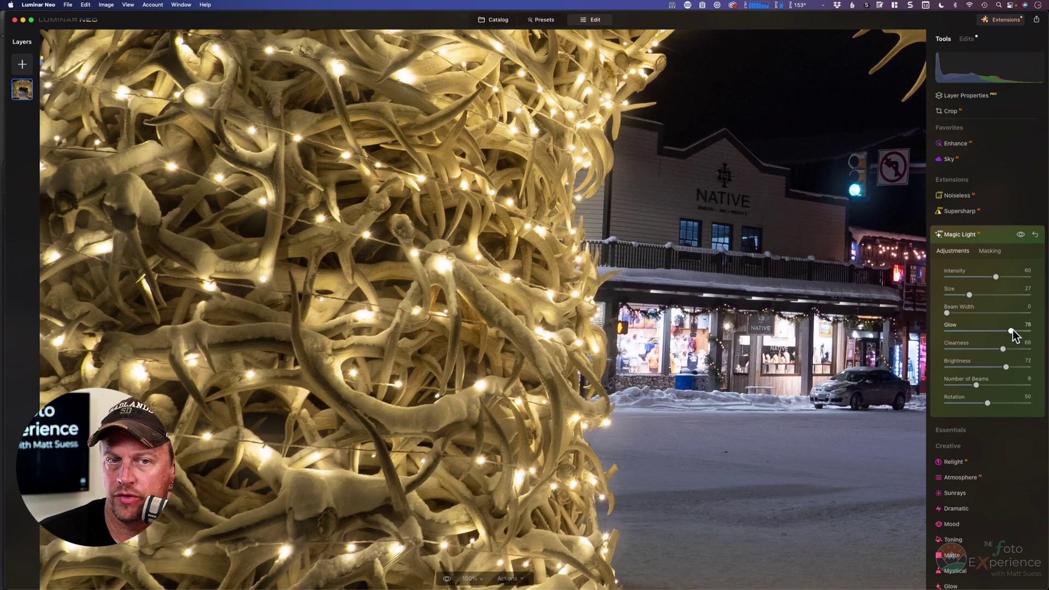
{"action": "left_click", "coordinate": [959, 367]}
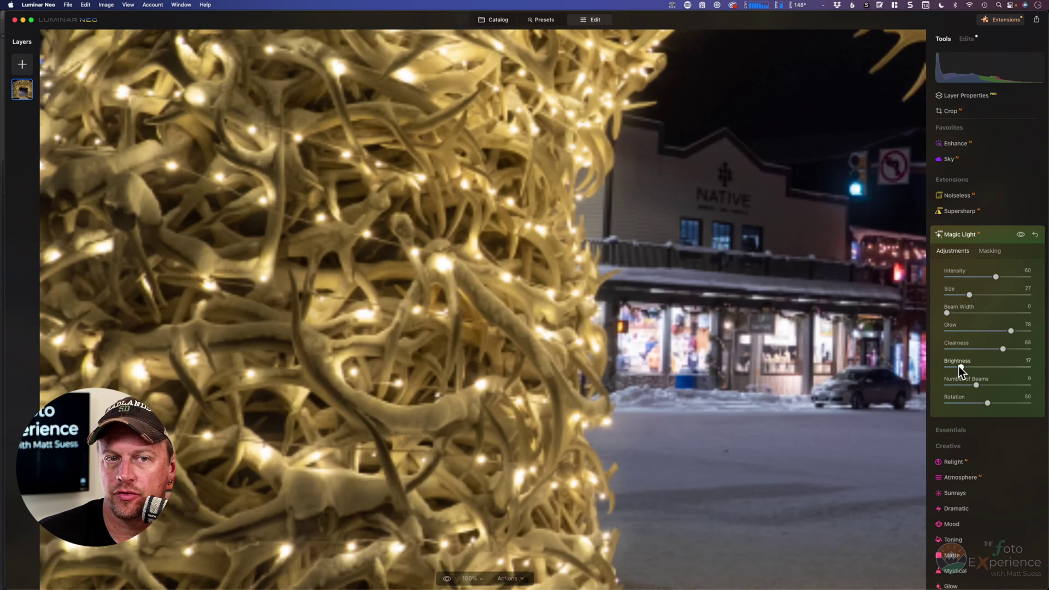
{"action": "left_click", "coordinate": [1017, 367]}
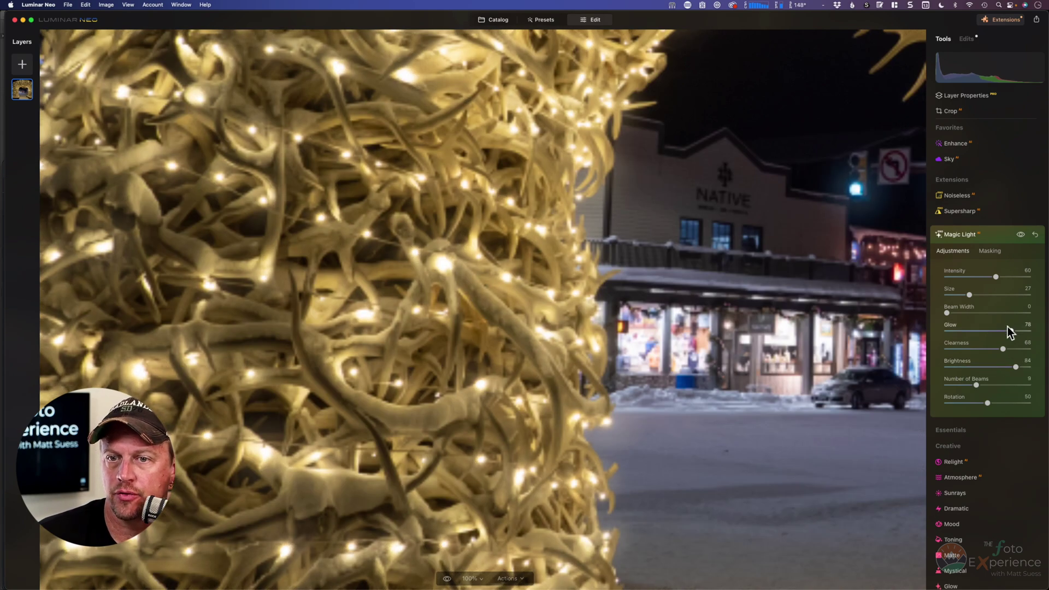
{"action": "left_click", "coordinate": [959, 331]}
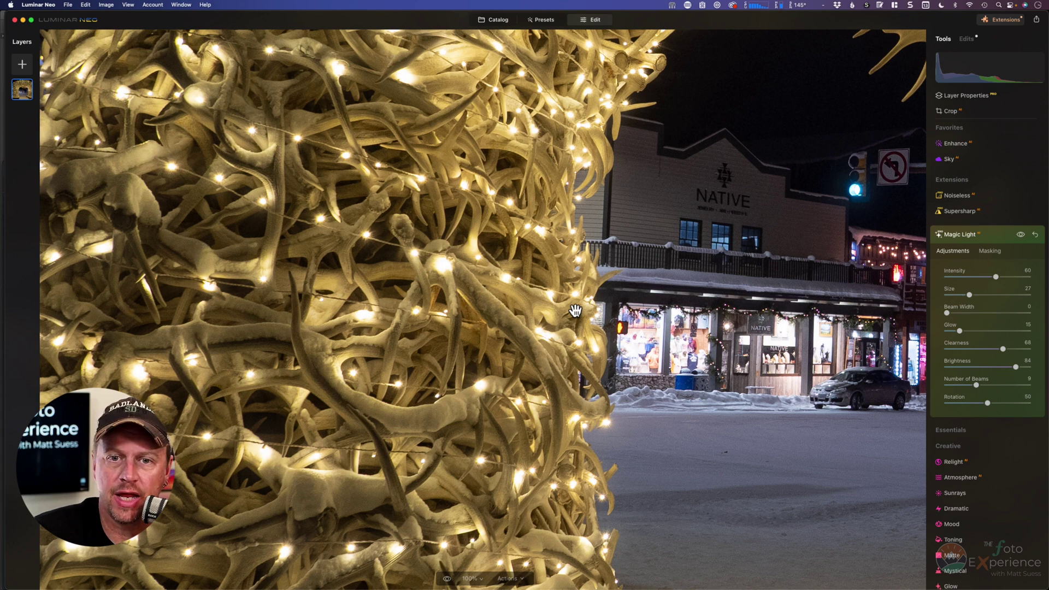
{"action": "left_click_drag", "start_coordinate": [948, 312], "coordinate": [980, 313]}
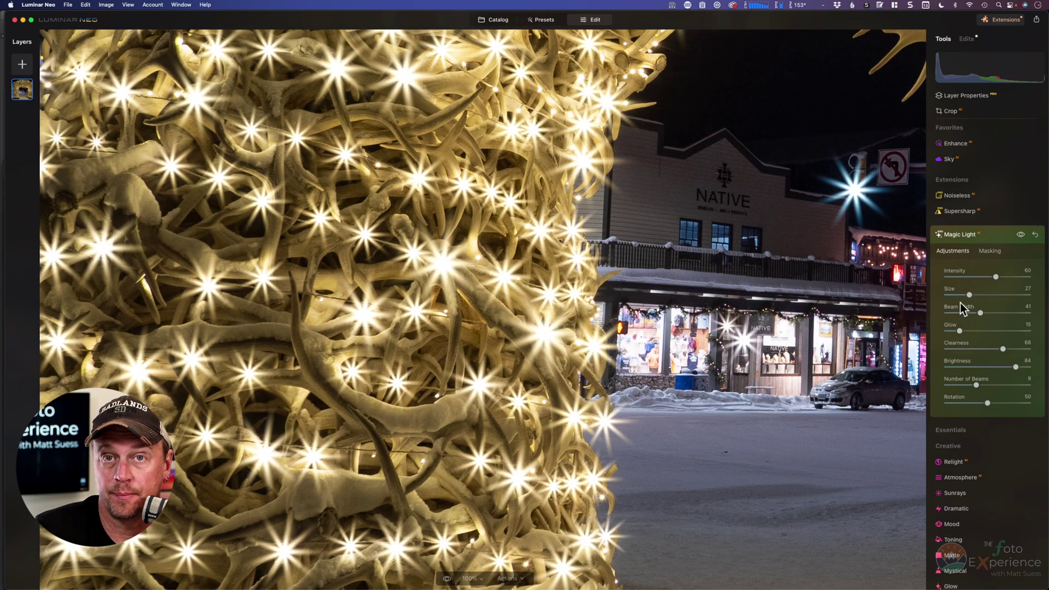
Lower clearness and brightness to 18, try beam widths, and shrink the lights to size 12.
{"action": "left_click", "coordinate": [954, 349]}
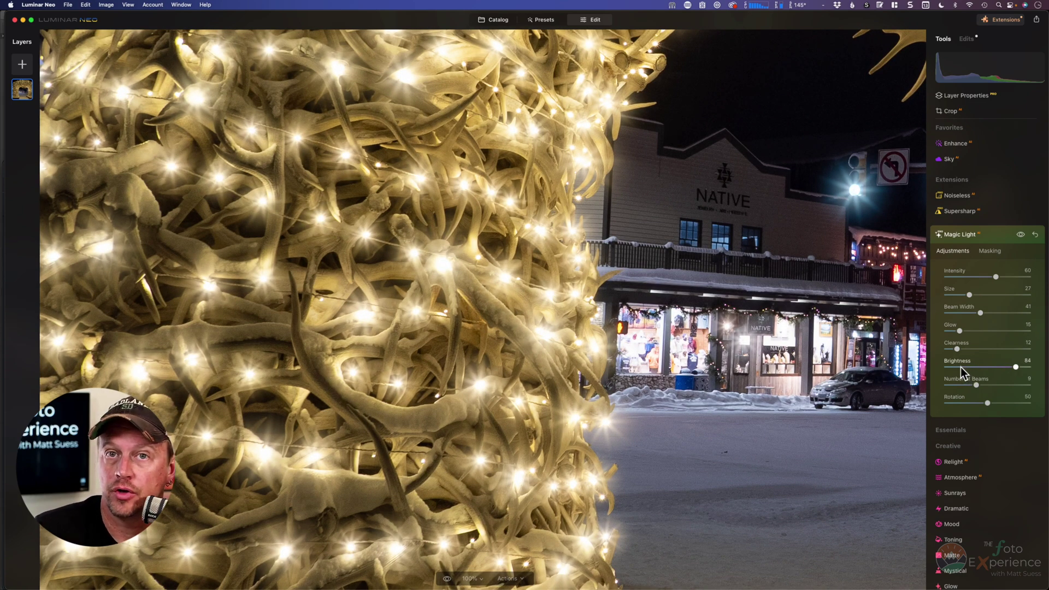
{"action": "left_click", "coordinate": [959, 367]}
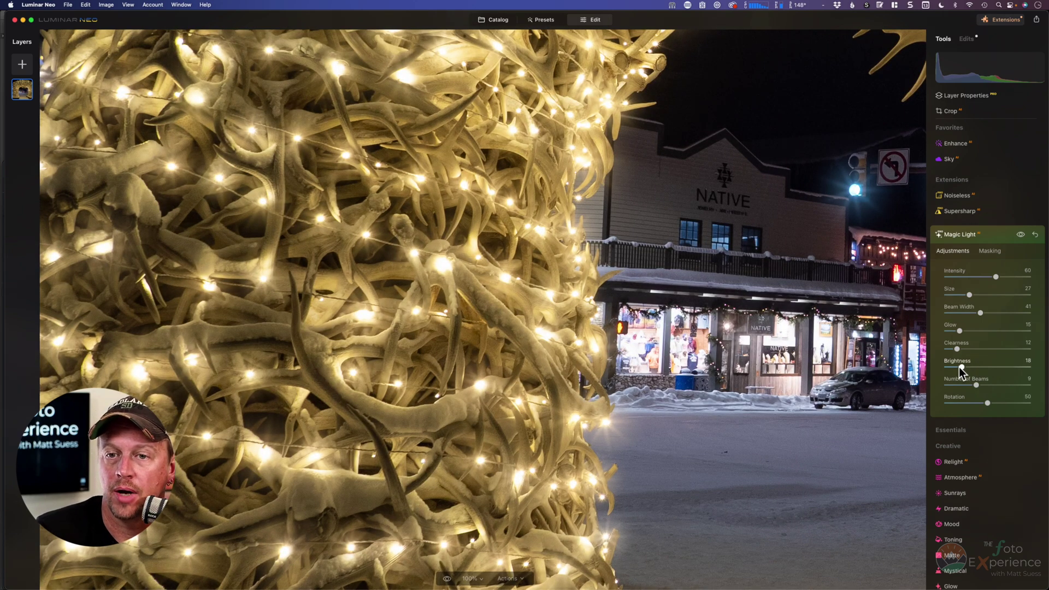
{"action": "left_click", "coordinate": [955, 313]}
{"action": "left_click", "coordinate": [981, 312]}
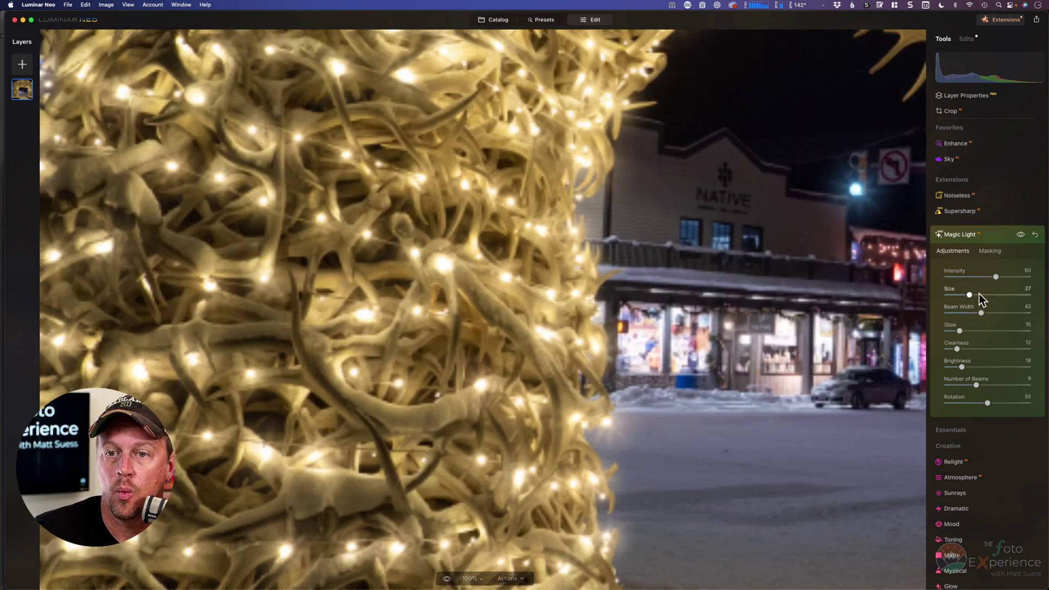
{"action": "left_click", "coordinate": [983, 295]}
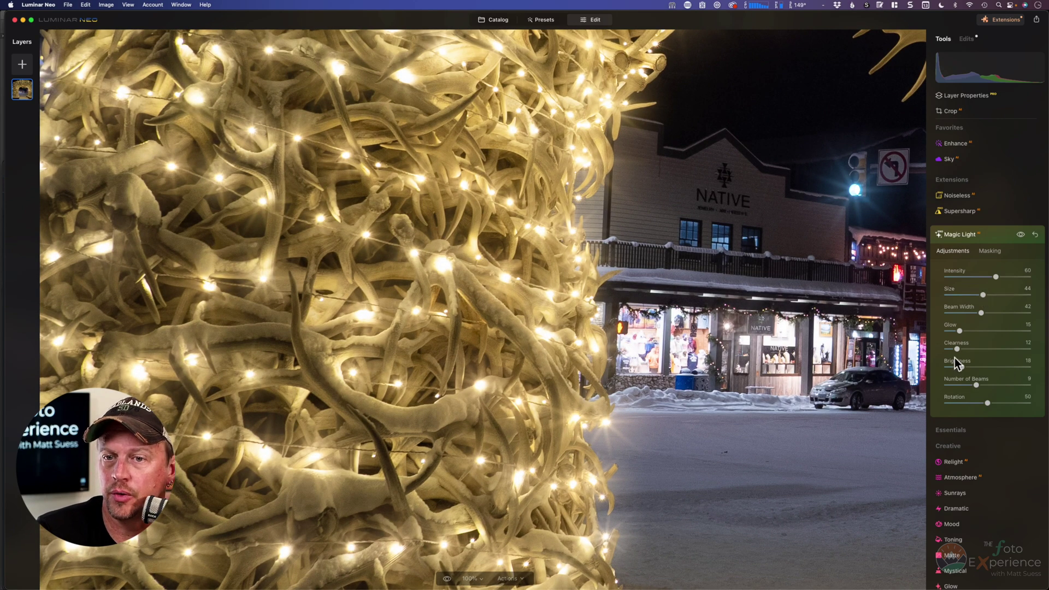
{"action": "left_click", "coordinate": [954, 296]}
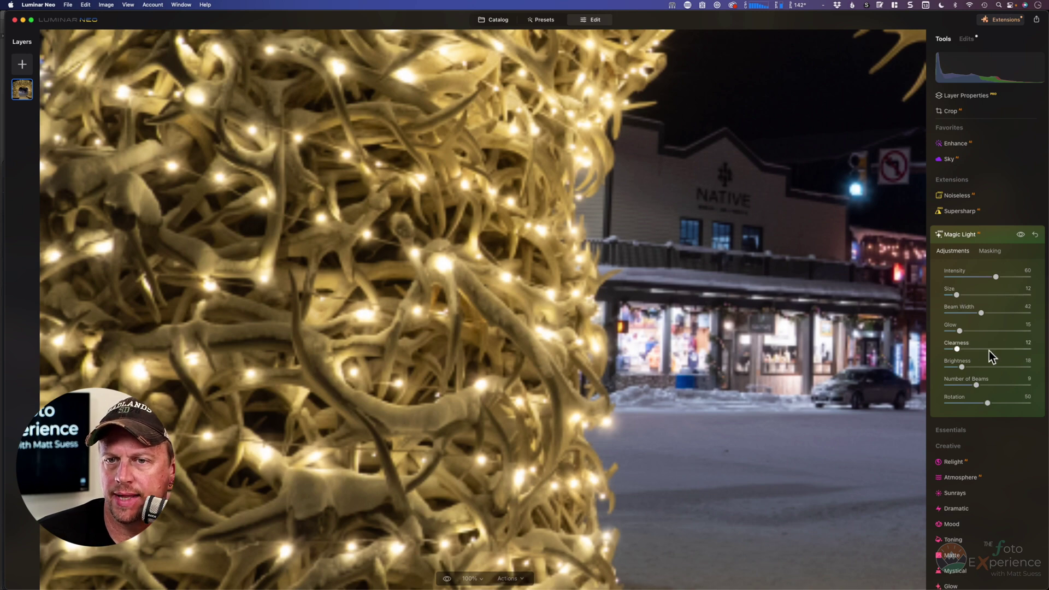
Set clearness 75, brightness 21, 11 beams, and beam width 28.
{"action": "left_click", "coordinate": [1009, 349]}
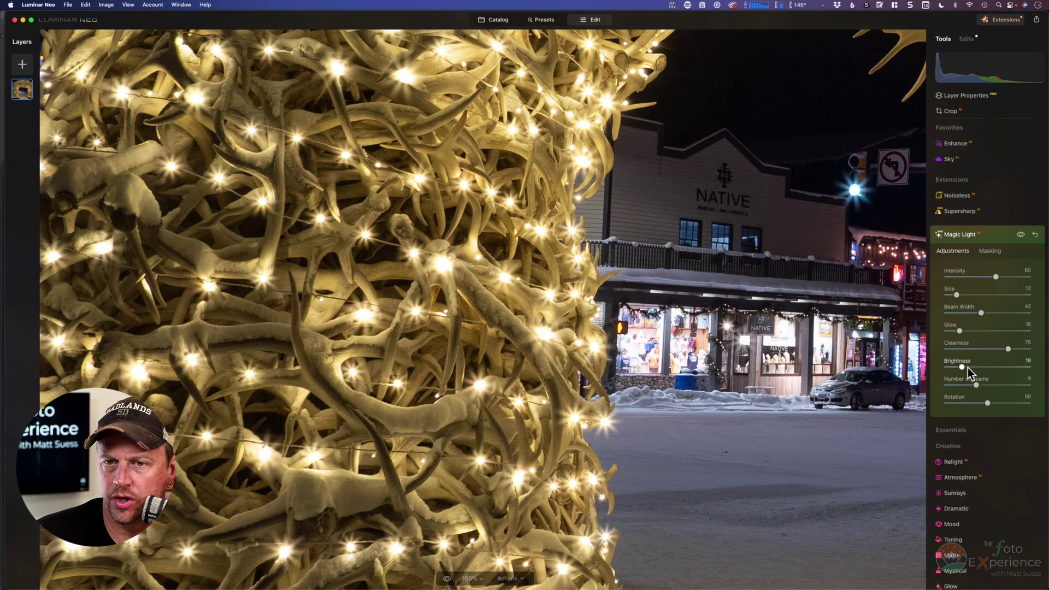
{"action": "left_click", "coordinate": [962, 366]}
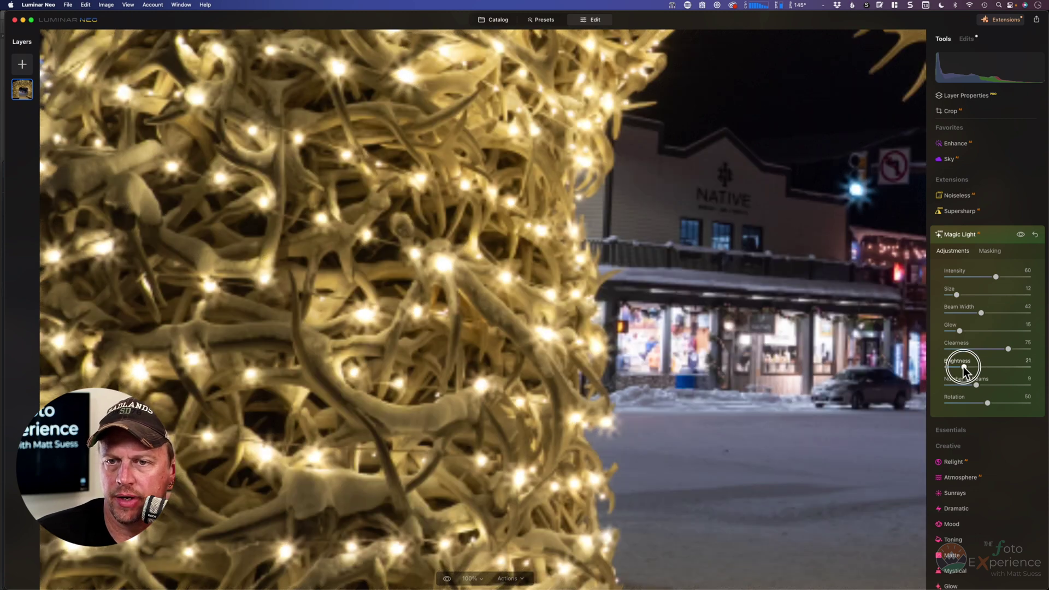
{"action": "left_click_drag", "start_coordinate": [977, 387], "coordinate": [979, 385]}
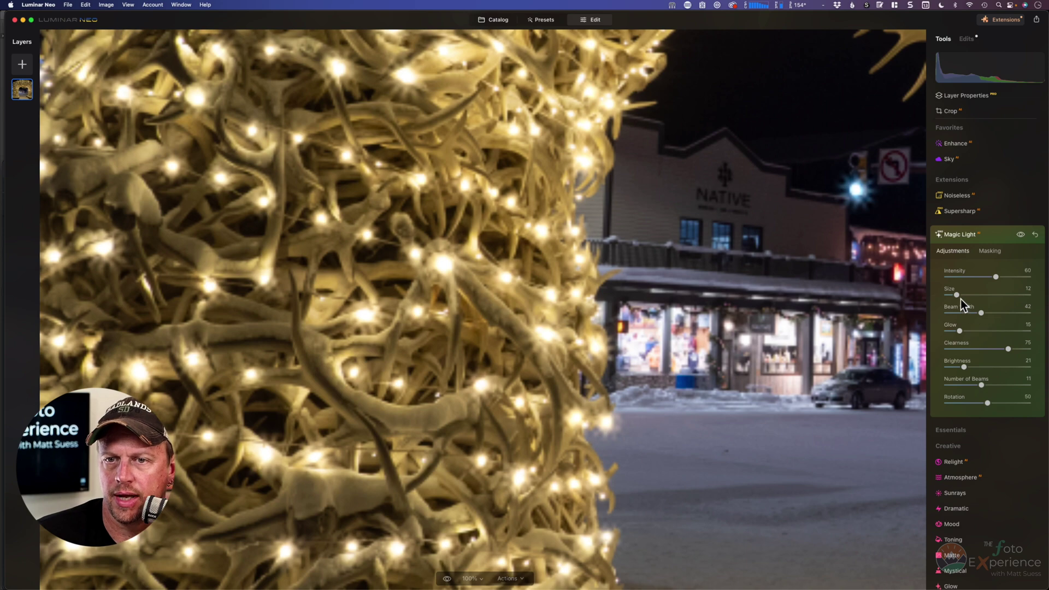
{"action": "left_click", "coordinate": [972, 316]}
{"action": "left_click_drag", "start_coordinate": [972, 317], "coordinate": [968, 317]}
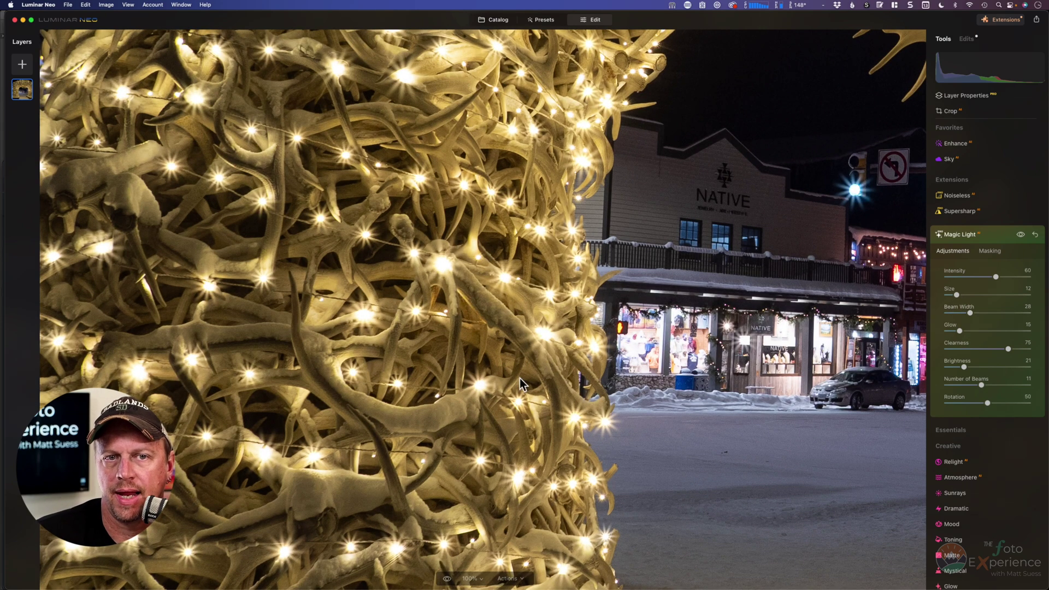
Review the arch at fit and 100% zoom, then switch to Photoshop for comparison.
{"action": "left_click", "coordinate": [273, 283]}
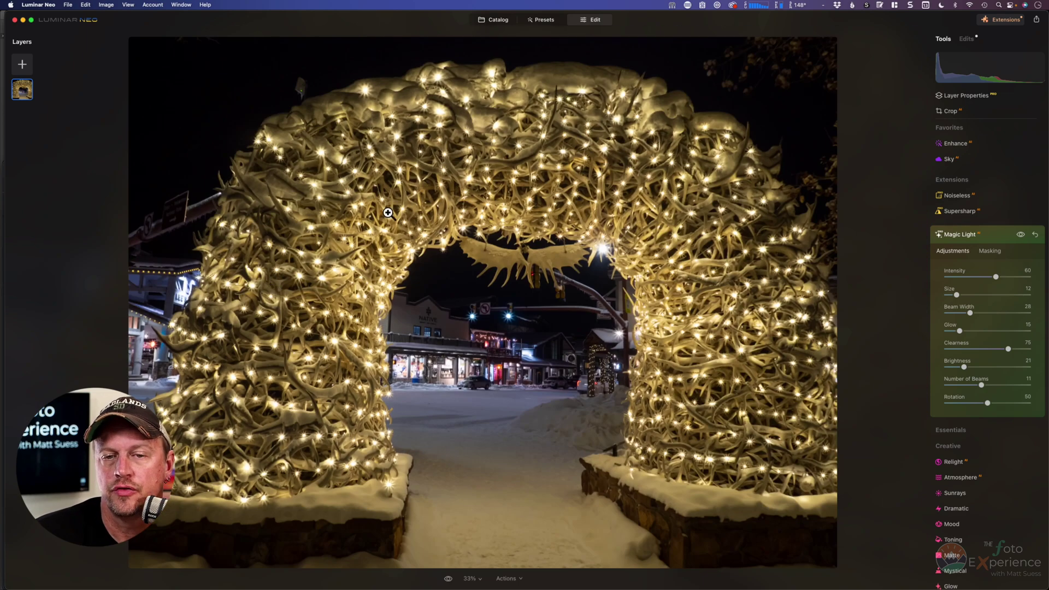
{"action": "left_click", "coordinate": [330, 277]}
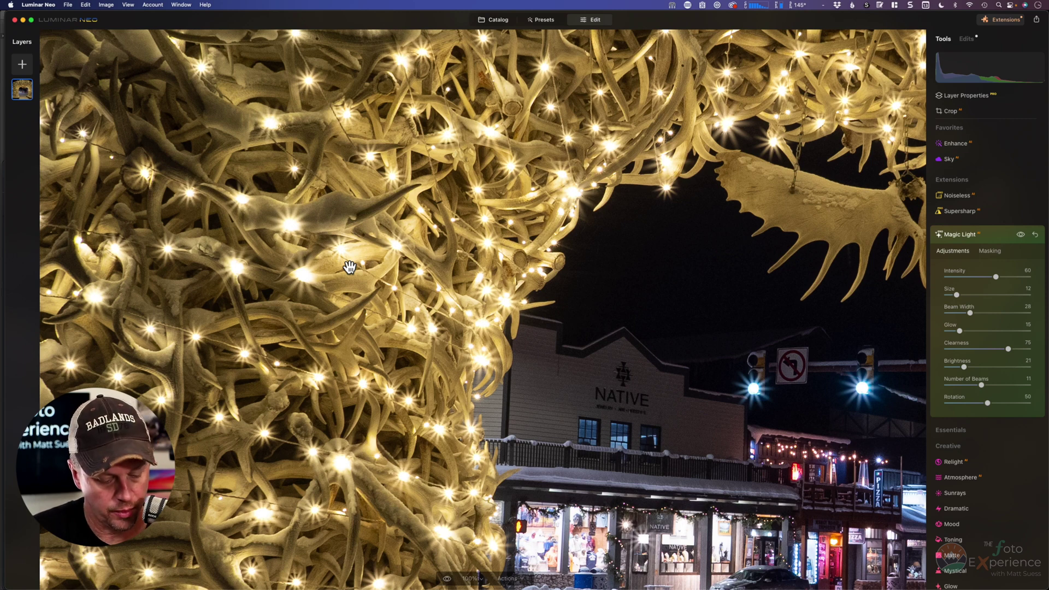
{"action": "key", "text": "super+Tab"}
{"action": "key", "text": "super+Tab"}
{"action": "key", "text": "super+Tab"}
{"action": "key", "text": "super+Tab"}
{"action": "key", "text": "super+Tab"}
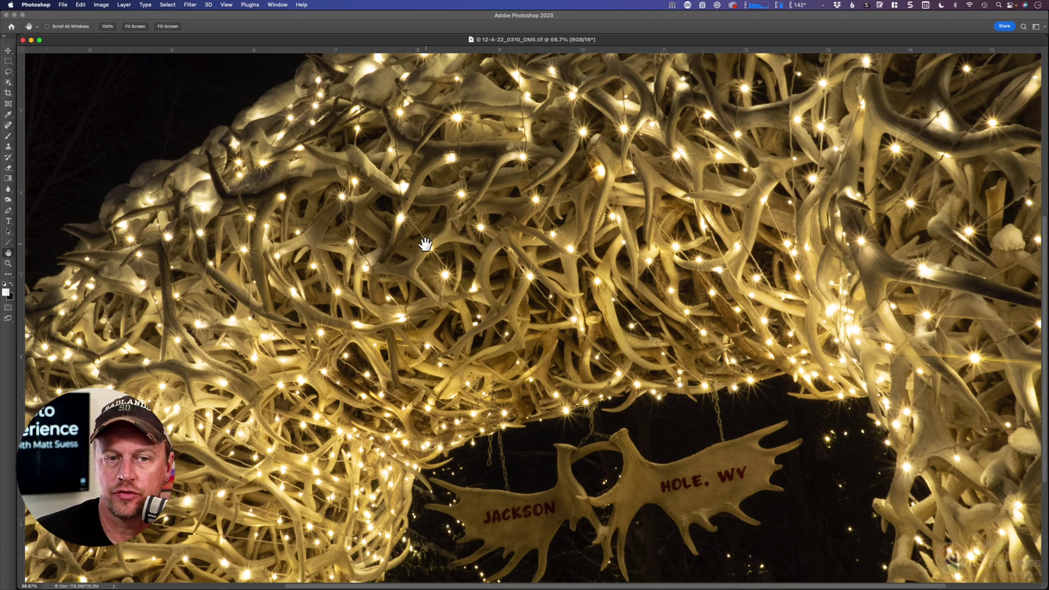
View the image's File Info and close it without changes.
{"action": "left_click", "coordinate": [62, 6]}
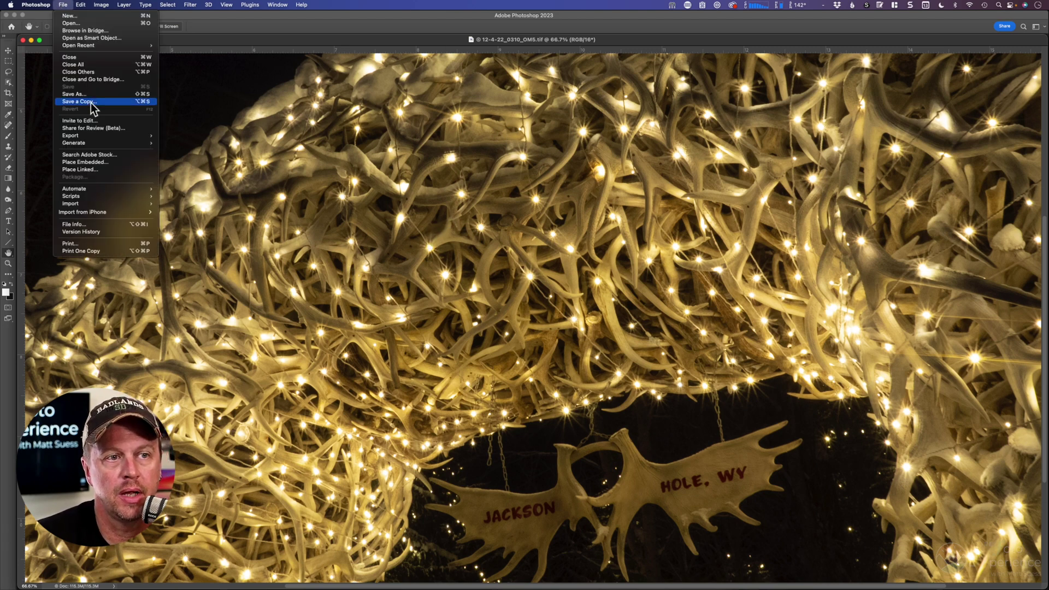
{"action": "mouse_move", "coordinate": [94, 197]}
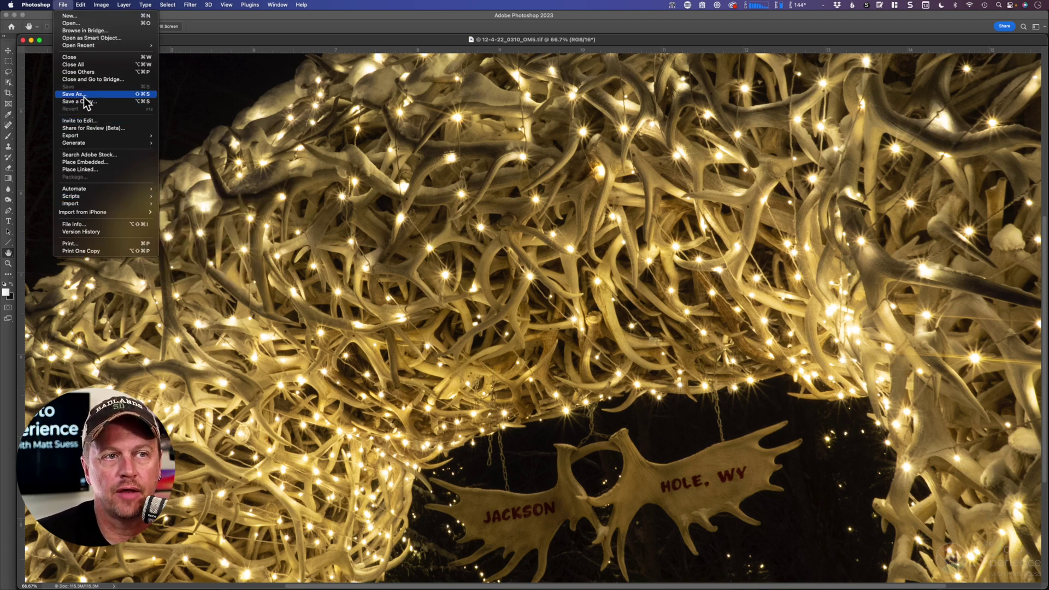
{"action": "left_click", "coordinate": [89, 226]}
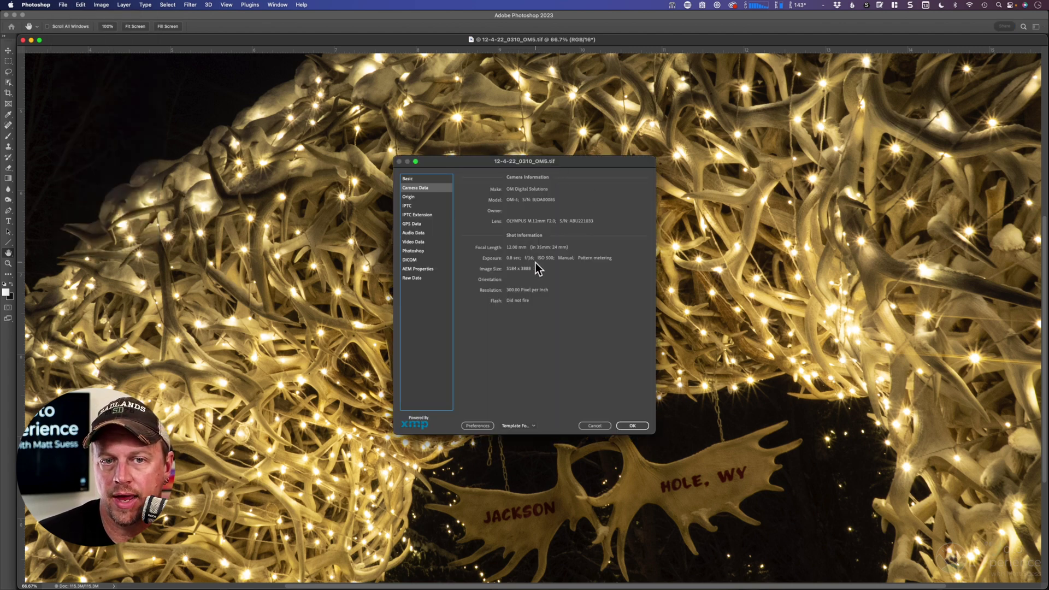
{"action": "left_click", "coordinate": [593, 427]}
Pan across the arch to center the JACKSON HOLE, WY sign, then return to Luminar Neo.
{"action": "left_click_drag", "start_coordinate": [233, 480], "coordinate": [352, 298]}
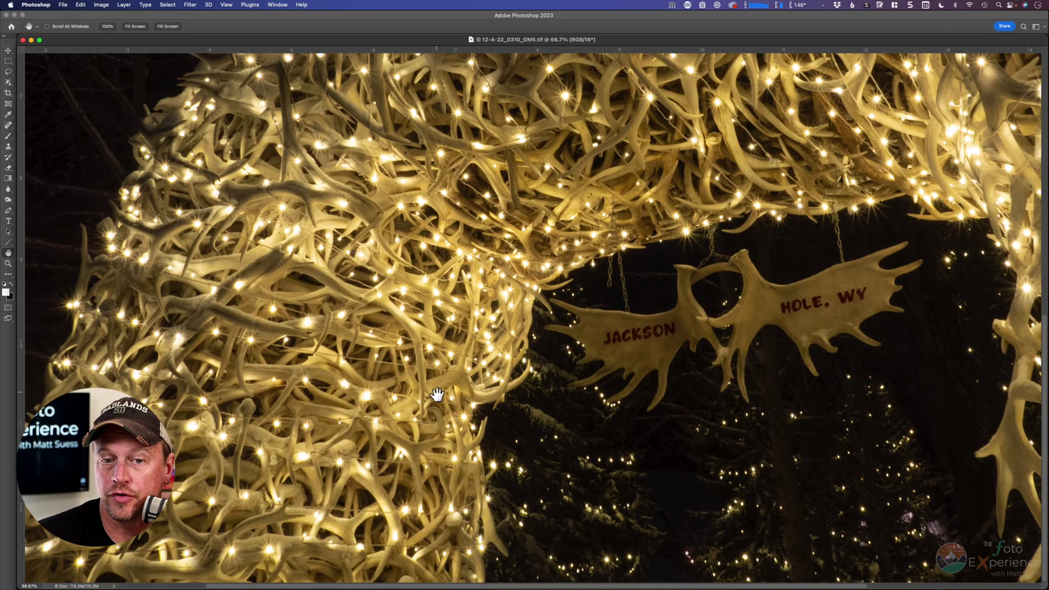
{"action": "left_click_drag", "start_coordinate": [533, 219], "coordinate": [528, 219]}
{"action": "scroll", "coordinate": [528, 219], "scroll_direction": "right", "scroll_amount": 5}
{"action": "scroll", "coordinate": [528, 219], "scroll_direction": "up", "scroll_amount": 2}
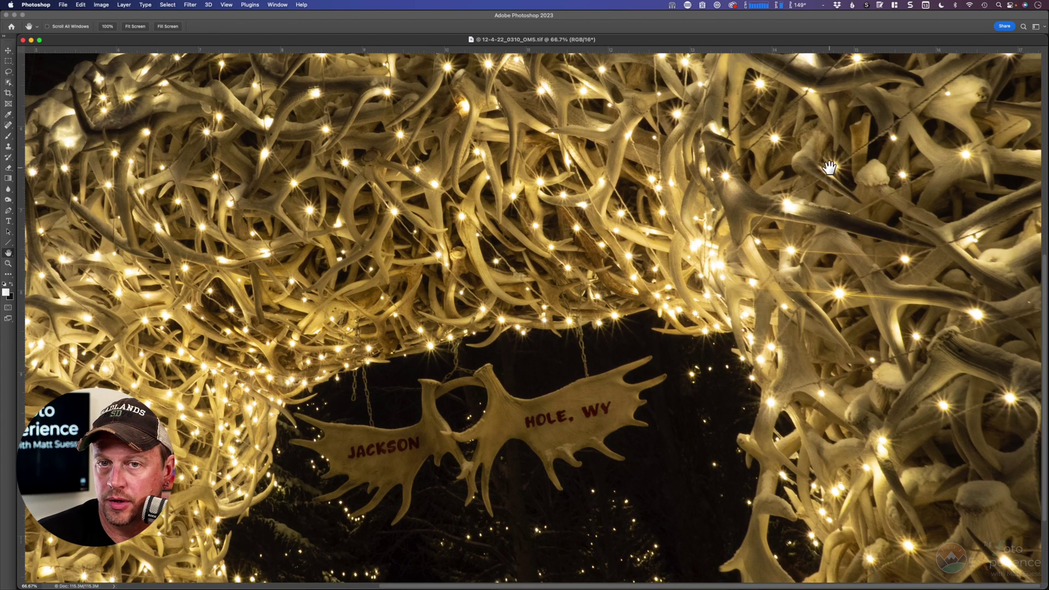
{"action": "left_click", "coordinate": [570, 540]}
{"action": "left_click_drag", "start_coordinate": [570, 540], "coordinate": [547, 425]}
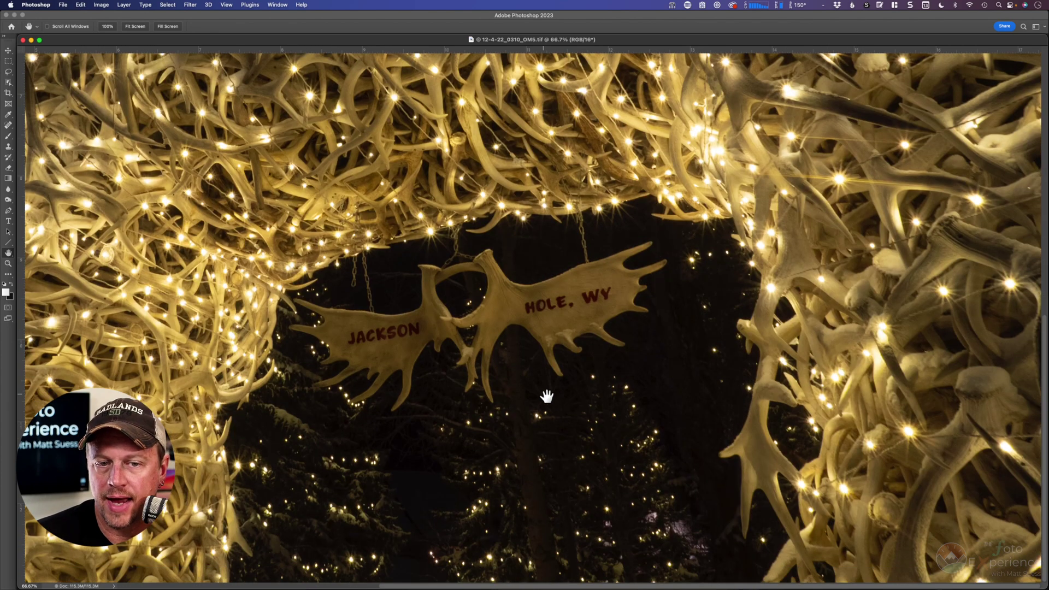
{"action": "left_click", "coordinate": [469, 534]}
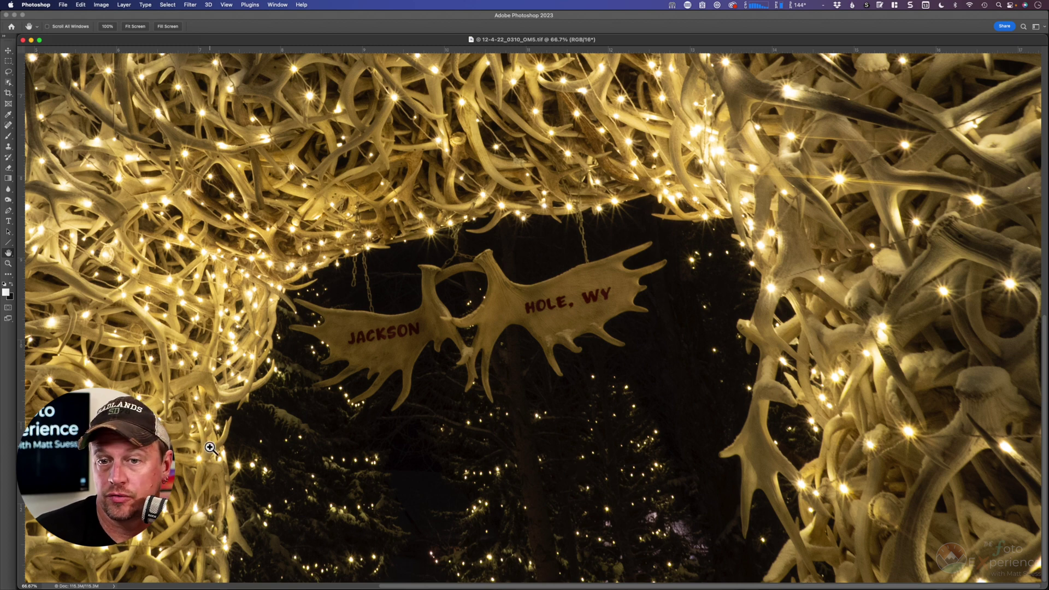
{"action": "key", "text": "super+Tab"}
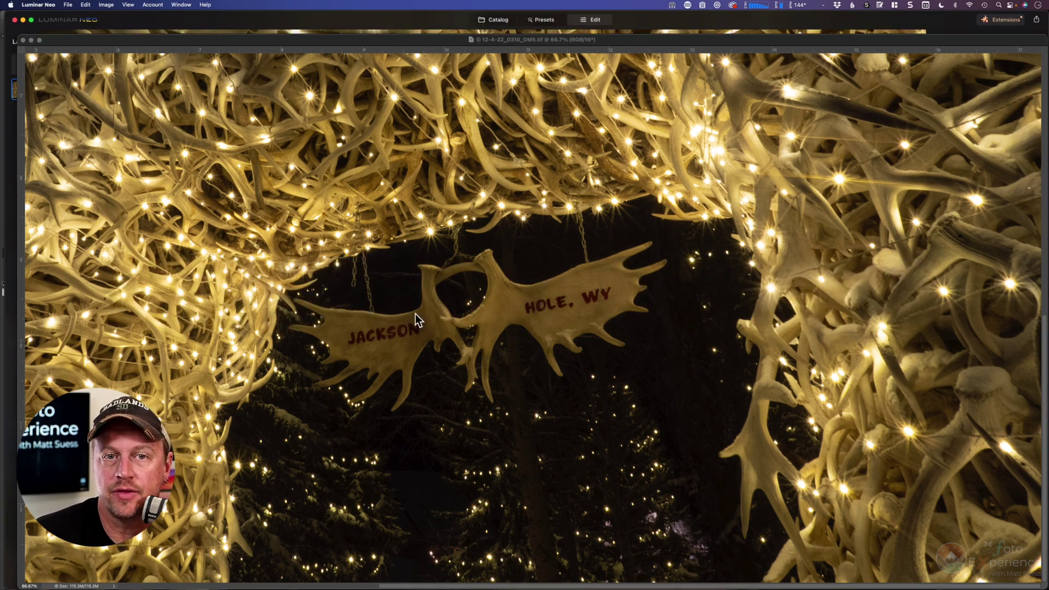
Switch back to Luminar Neo and pan the 100% view across the street and the arch's right pillar.
{"action": "key", "text": "super+Tab"}
{"action": "key", "text": "super+Tab"}
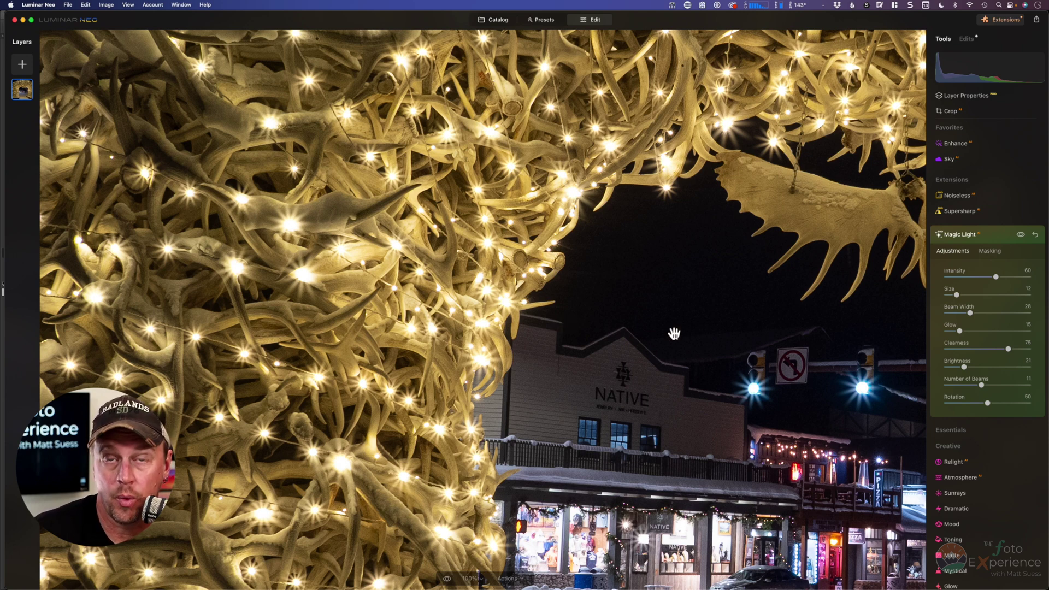
{"action": "left_click_drag", "start_coordinate": [738, 409], "coordinate": [461, 305]}
{"action": "left_click_drag", "start_coordinate": [690, 356], "coordinate": [451, 319]}
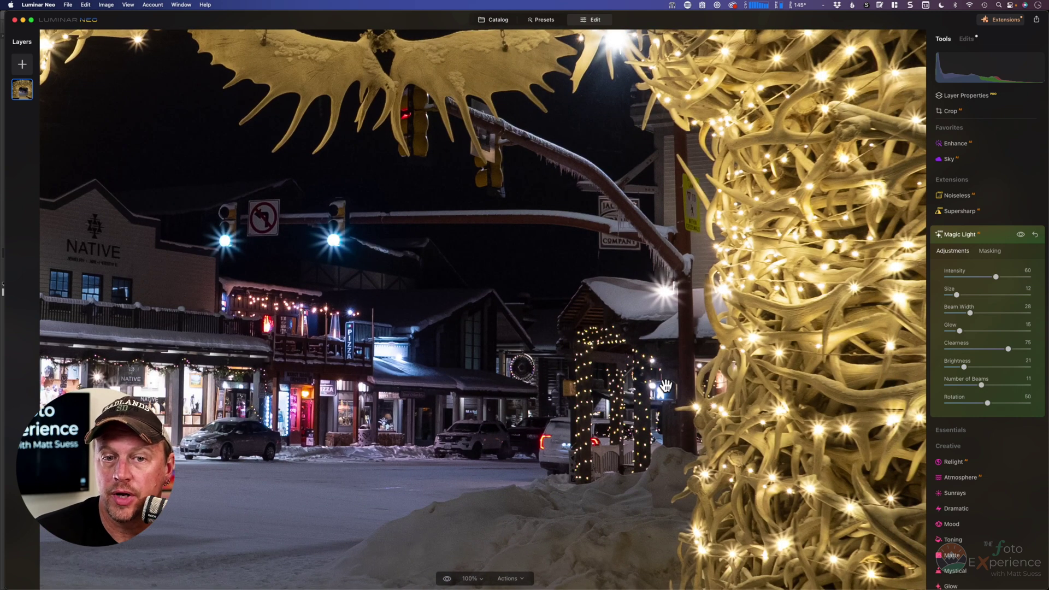